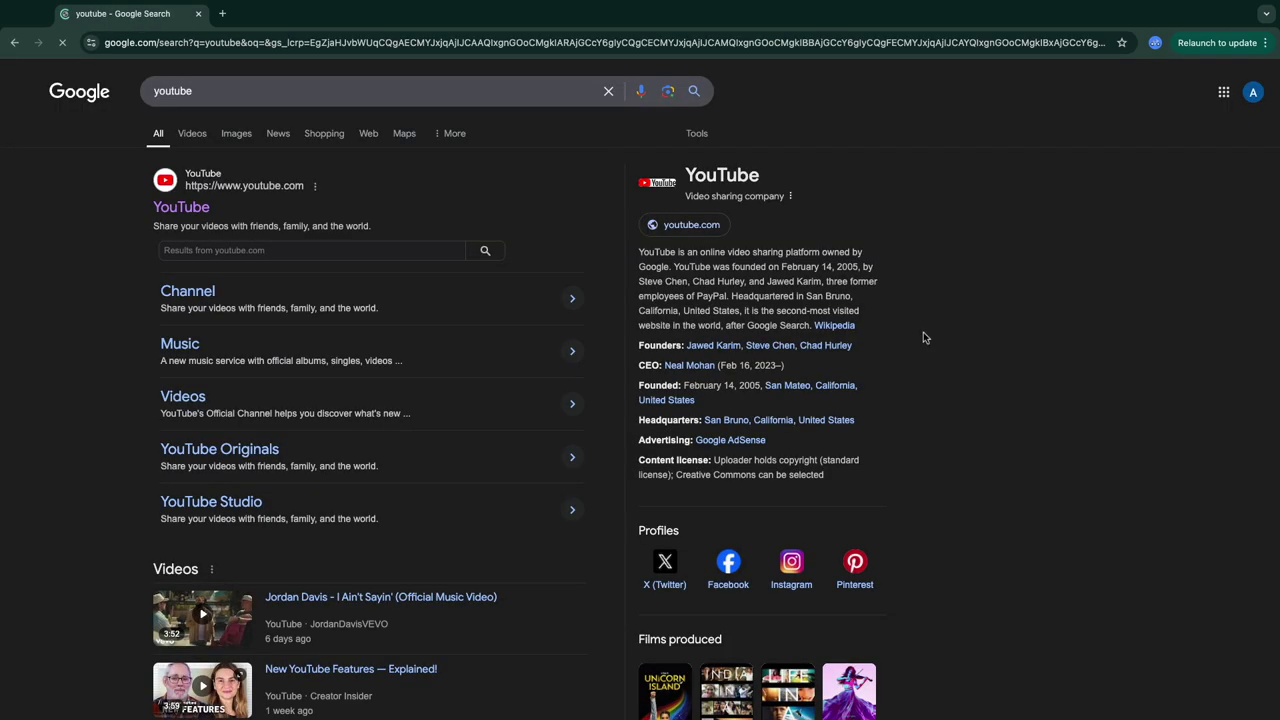
Open YouTube from the search results, clear its search box and start a new video upload.
{"action": "left_click", "coordinate": [181, 207]}
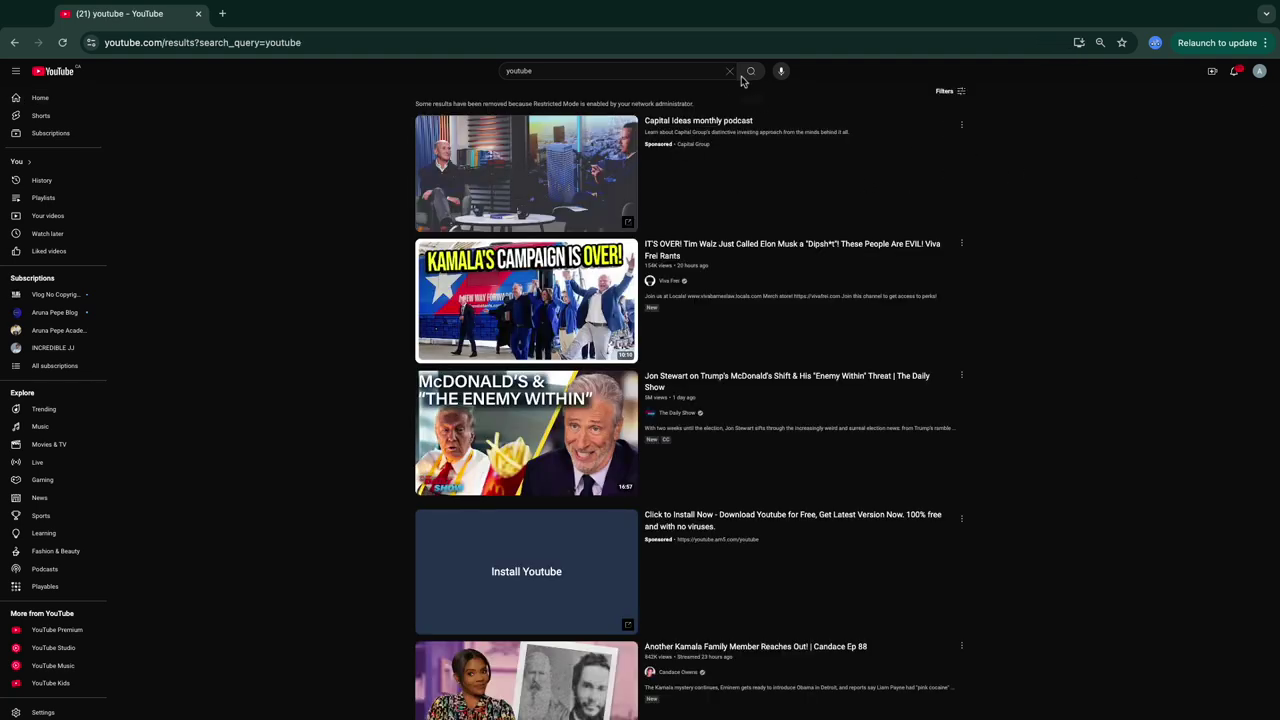
{"action": "left_click", "coordinate": [729, 72]}
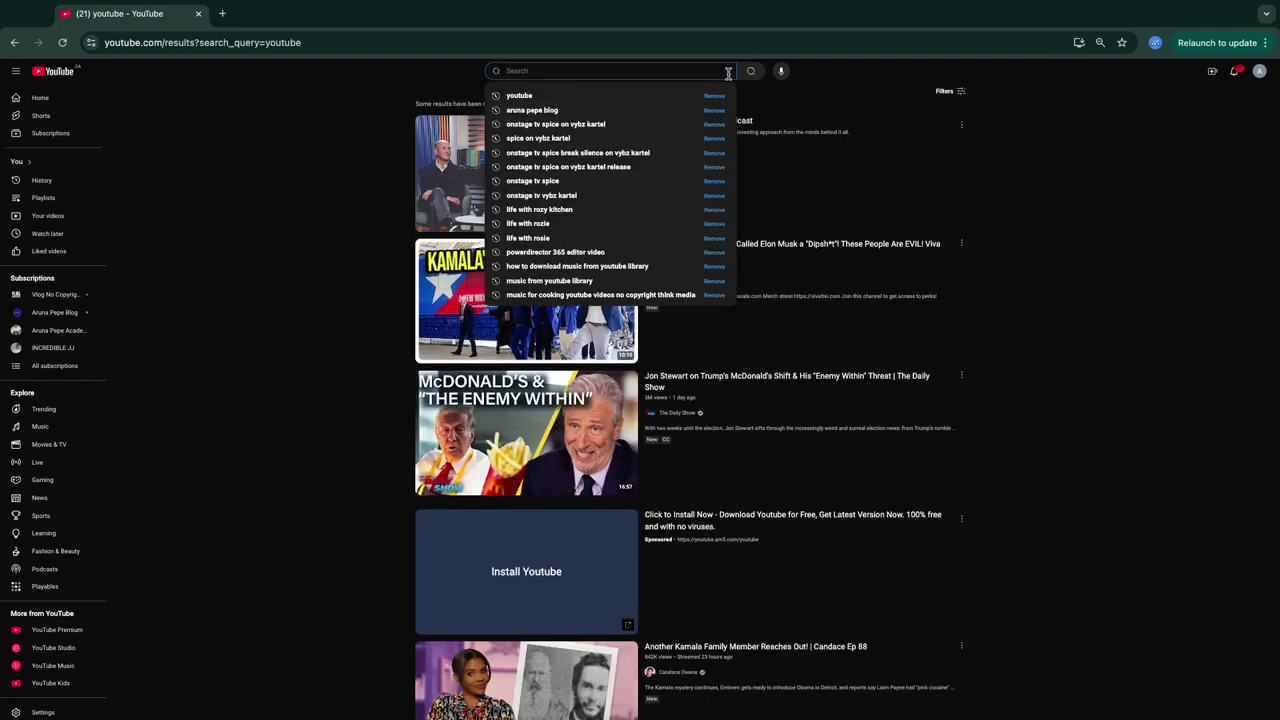
{"action": "left_click", "coordinate": [416, 80]}
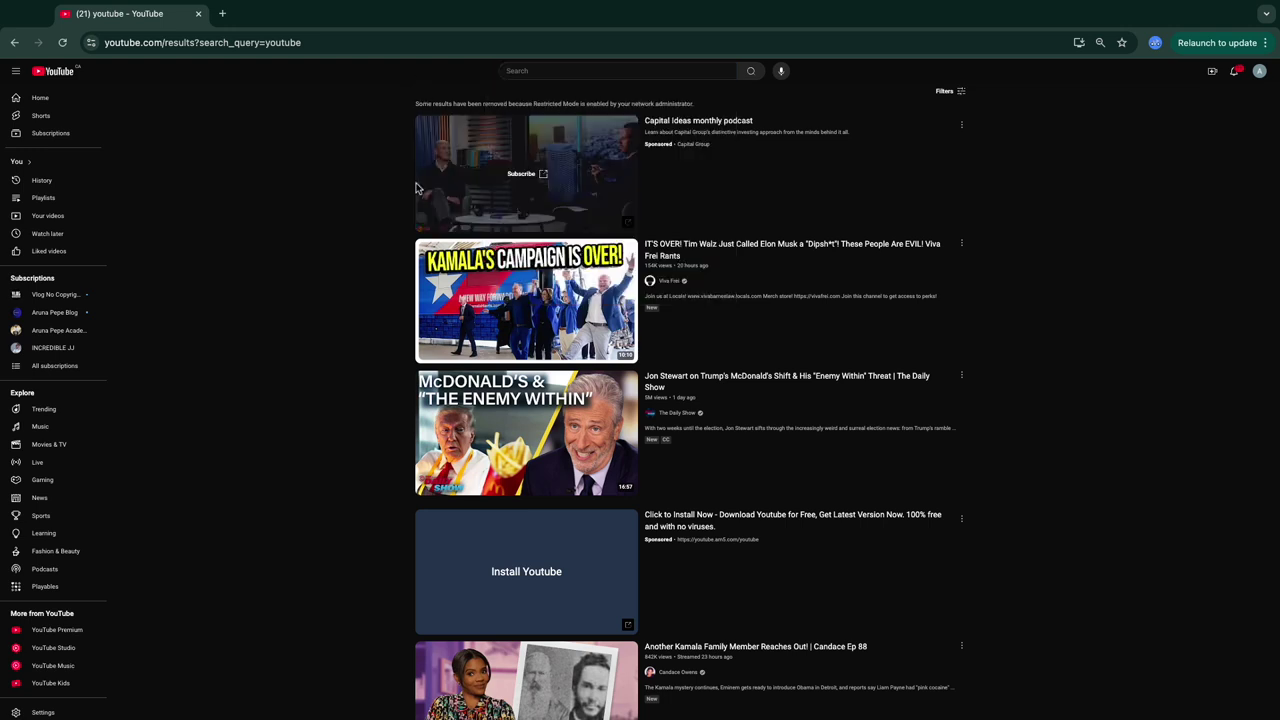
{"action": "left_click", "coordinate": [1213, 73]}
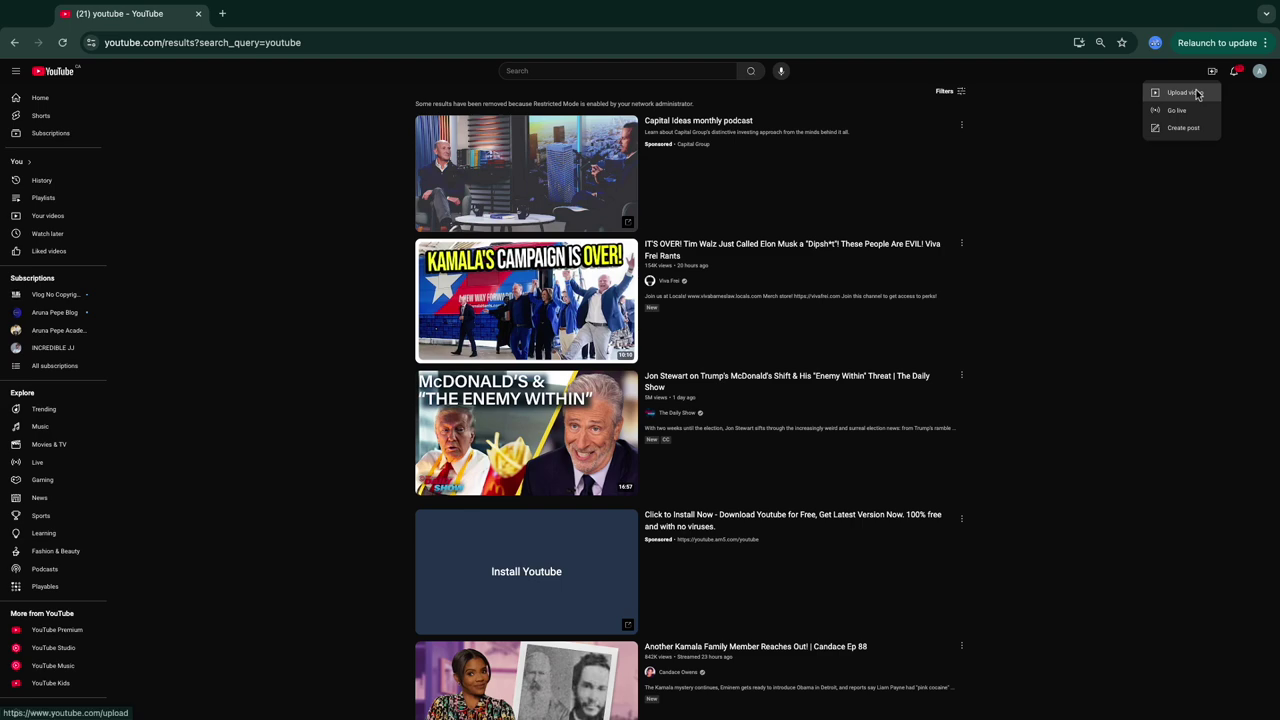
{"action": "left_click", "coordinate": [1210, 92]}
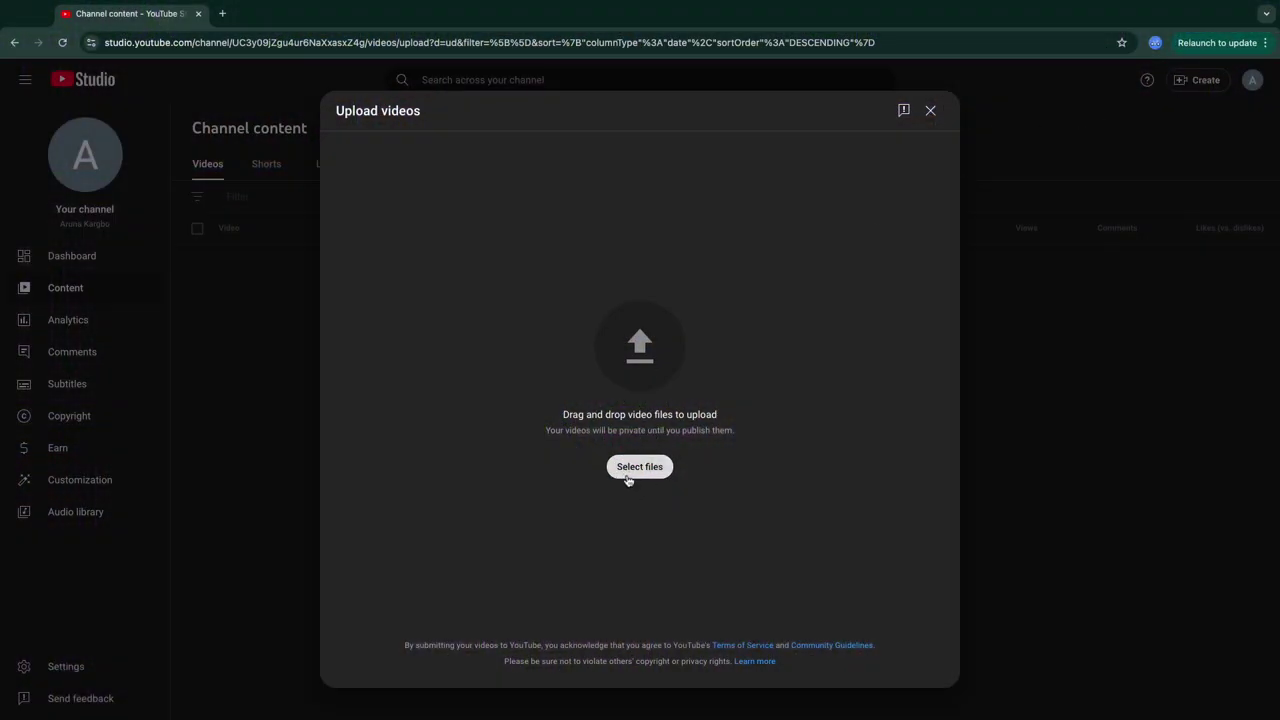
Select My Movie 19.mov from the edited videos folder on the external hard drive and upload it.
{"action": "left_click", "coordinate": [645, 462]}
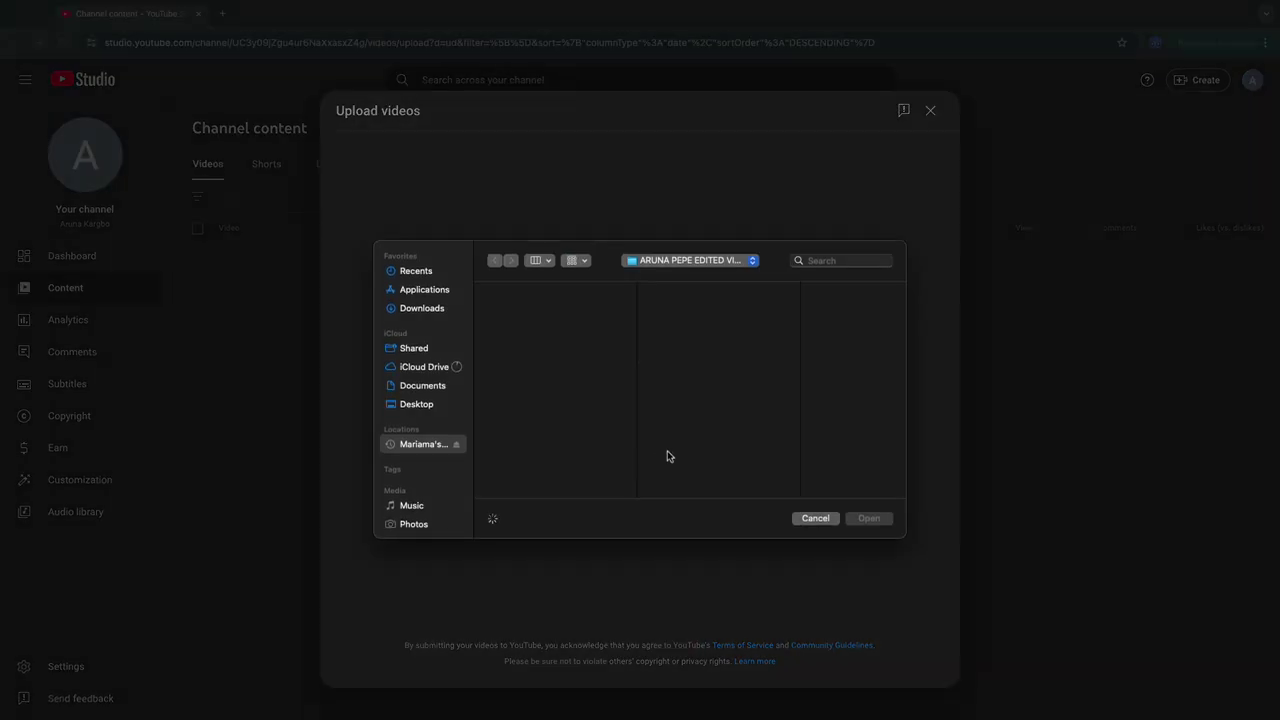
{"action": "left_click", "coordinate": [440, 310]}
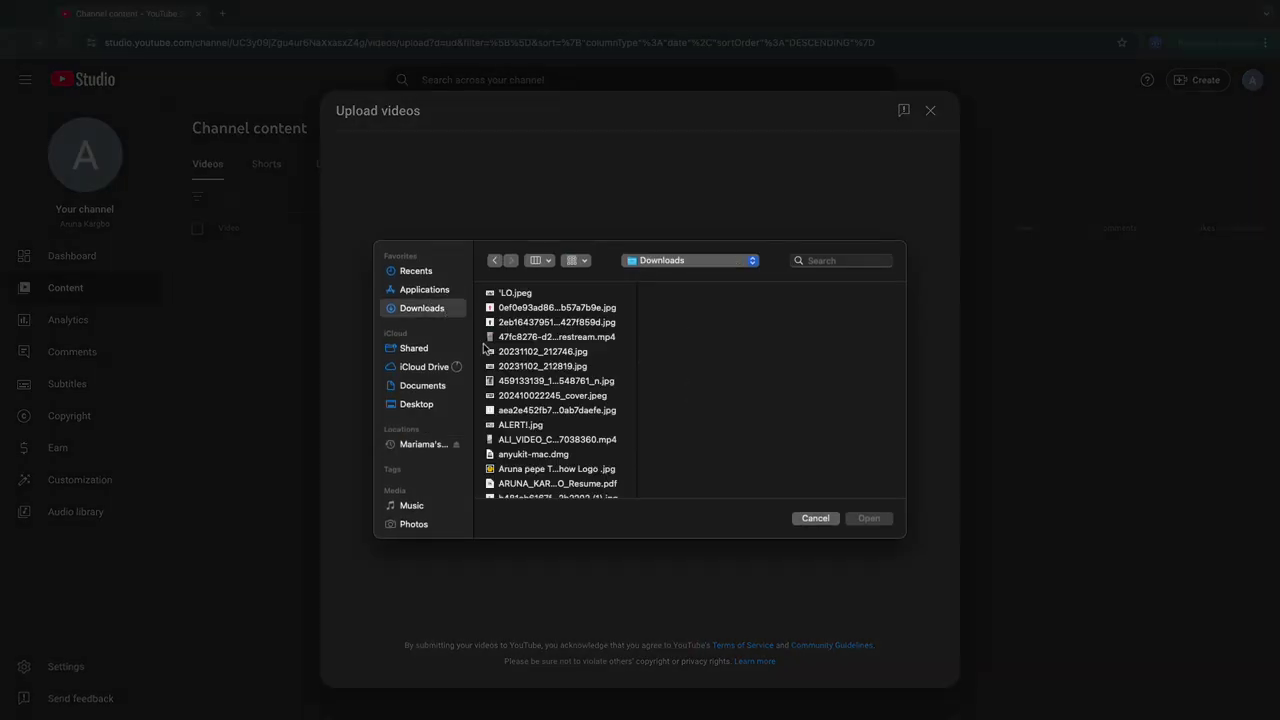
{"action": "left_click", "coordinate": [432, 410]}
{"action": "left_click", "coordinate": [426, 446]}
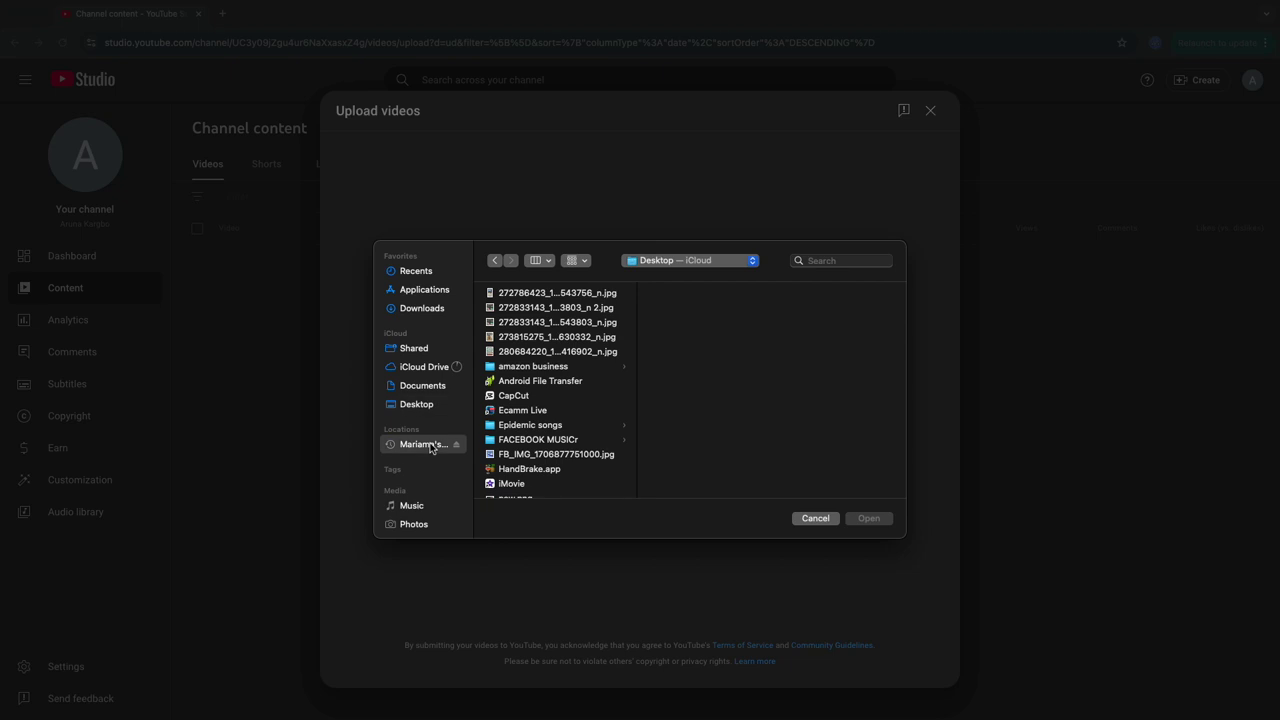
{"action": "left_click", "coordinate": [694, 262]}
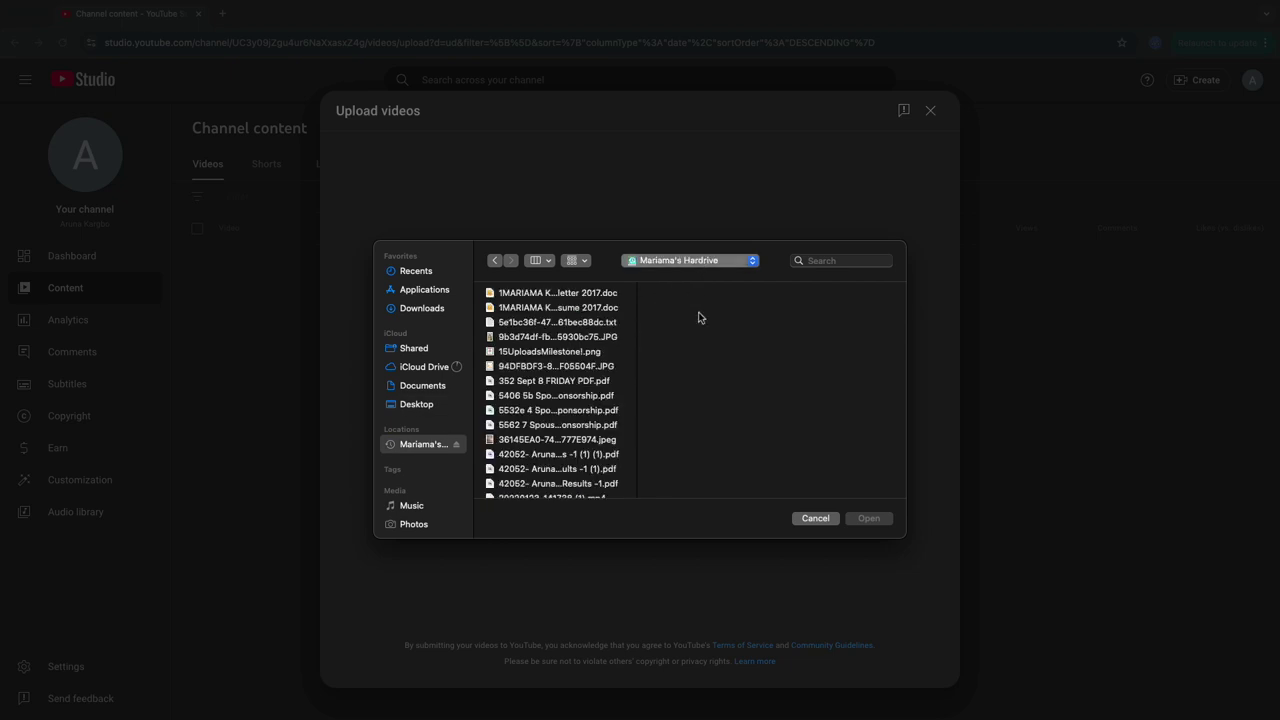
{"action": "left_click", "coordinate": [700, 317]}
{"action": "left_click", "coordinate": [672, 412]}
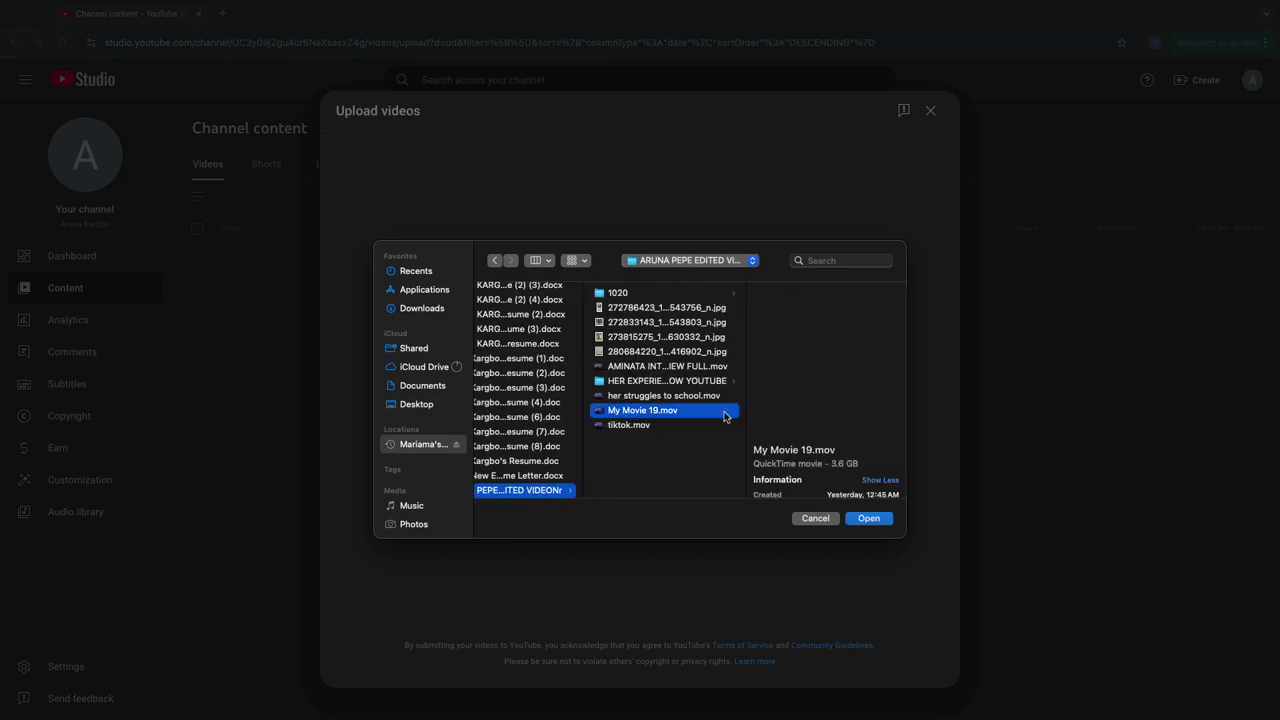
{"action": "left_click", "coordinate": [869, 518]}
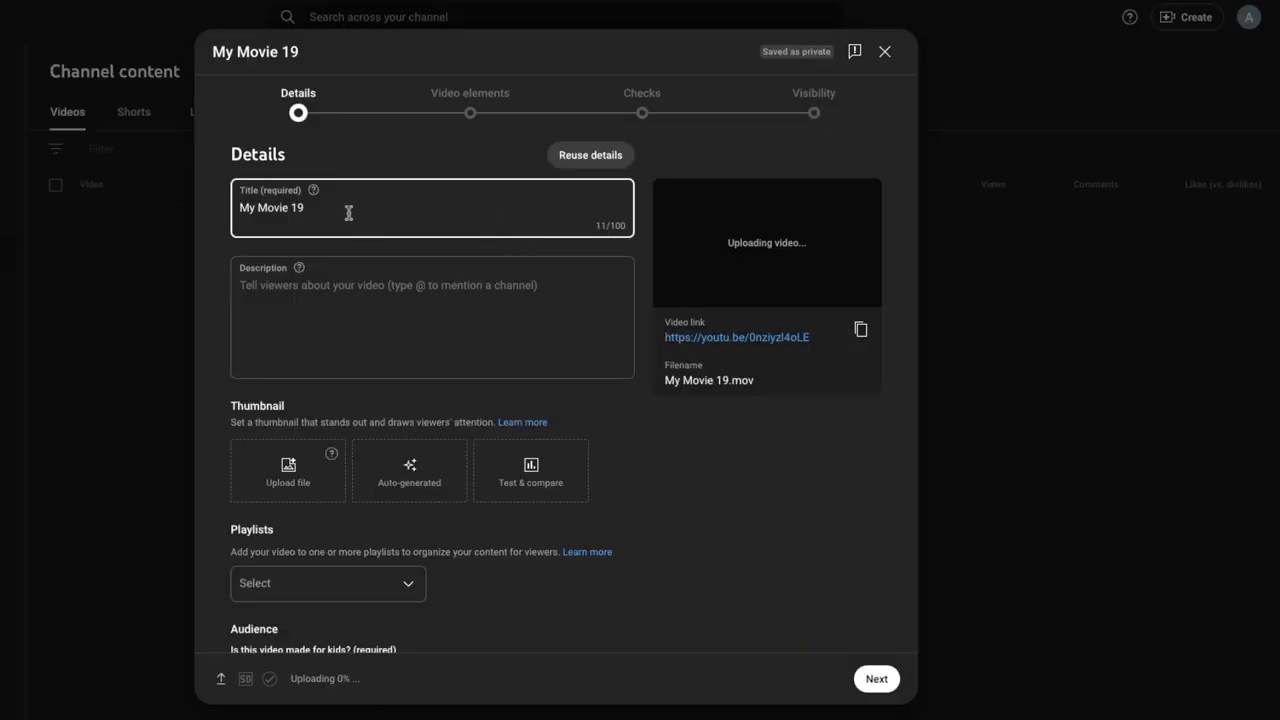
Replace the video's title with "HOW SHE LOST HER BOTH LEGS.".
{"action": "triple_click", "coordinate": [323, 224]}
{"action": "key", "text": "BackSpace"}
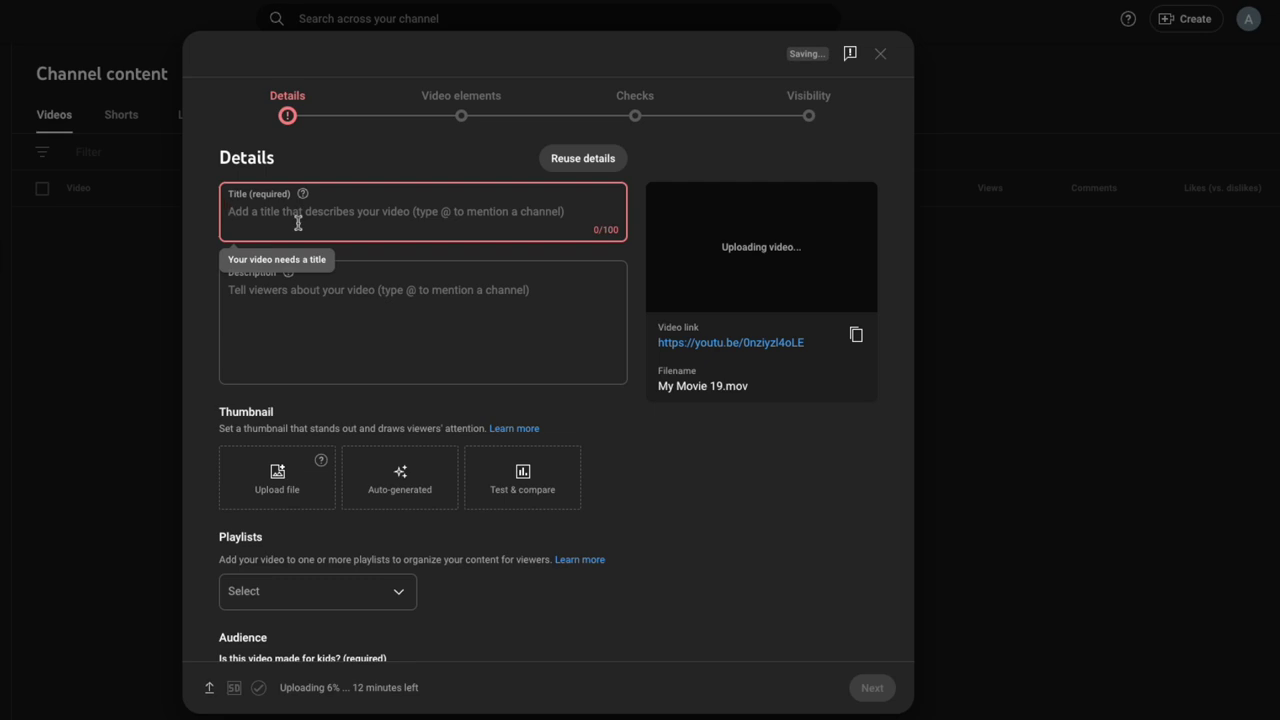
{"action": "type", "text": "HOW SHE LOST HER BOTH LEGS."}
Copy the whole video title and open the Chat Bot app from the Applications folder.
{"action": "key", "text": "ctrl+a"}
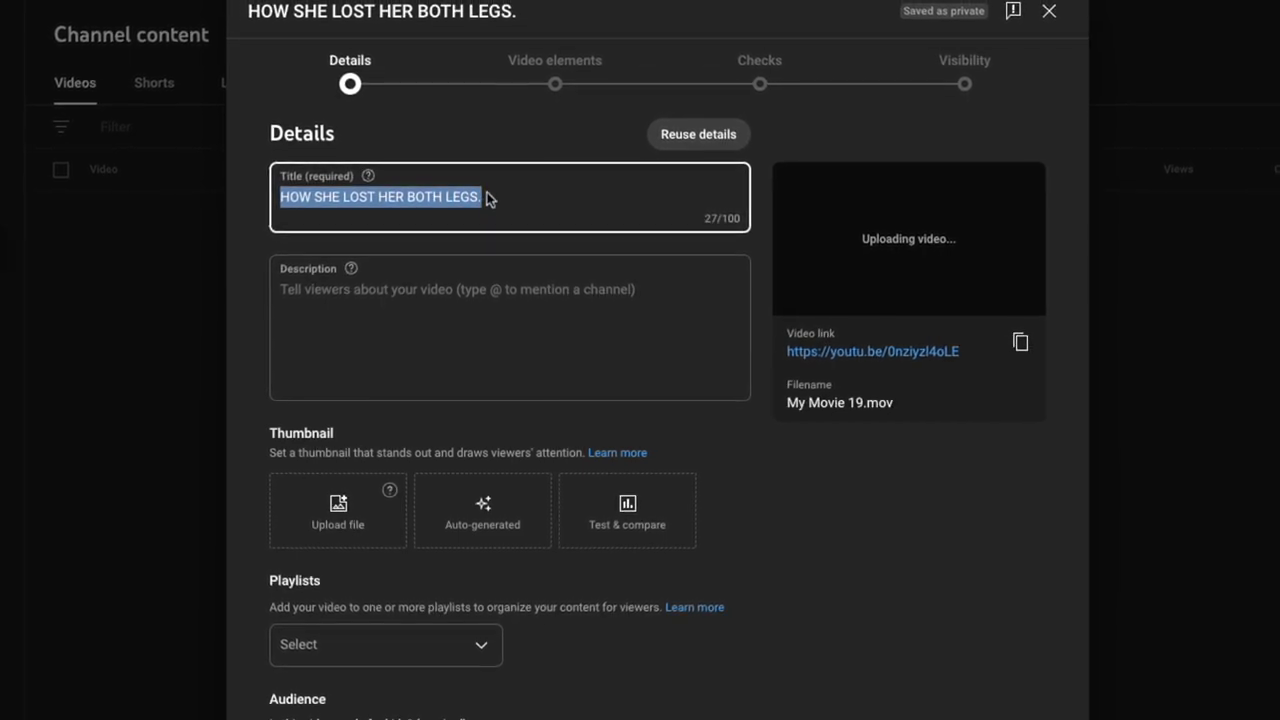
{"action": "right_click", "coordinate": [488, 198]}
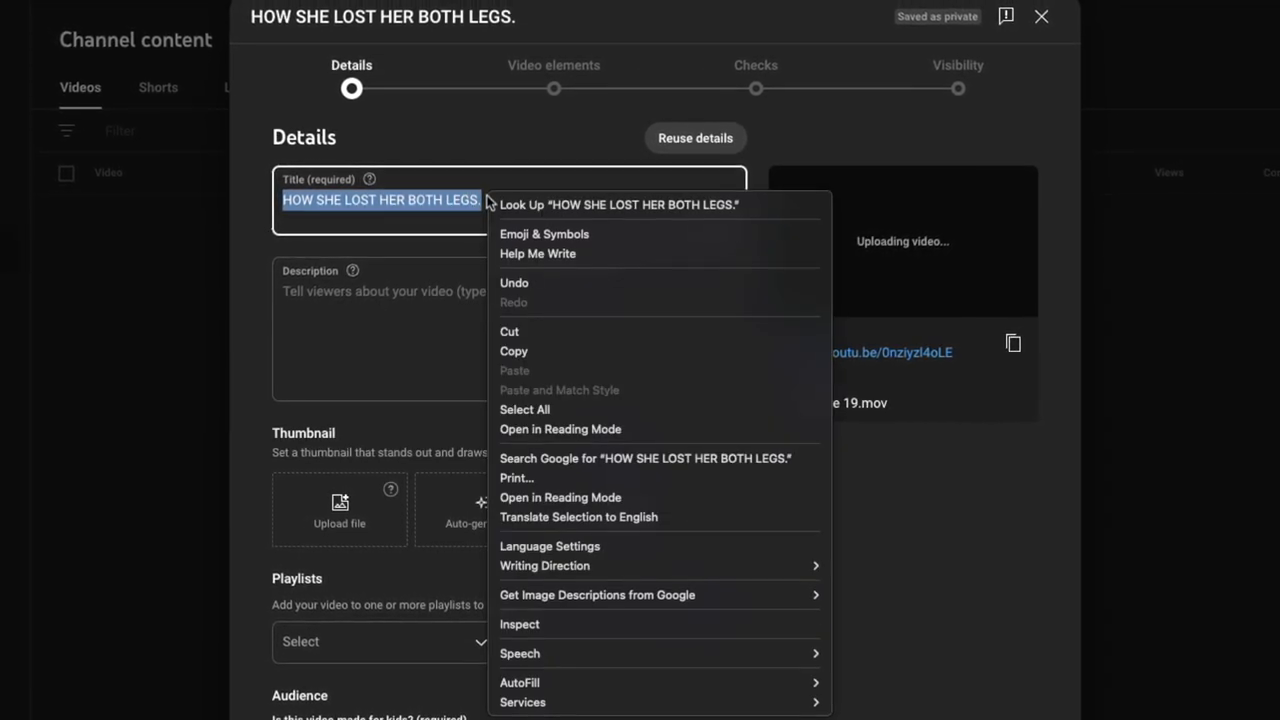
{"action": "left_click", "coordinate": [531, 354]}
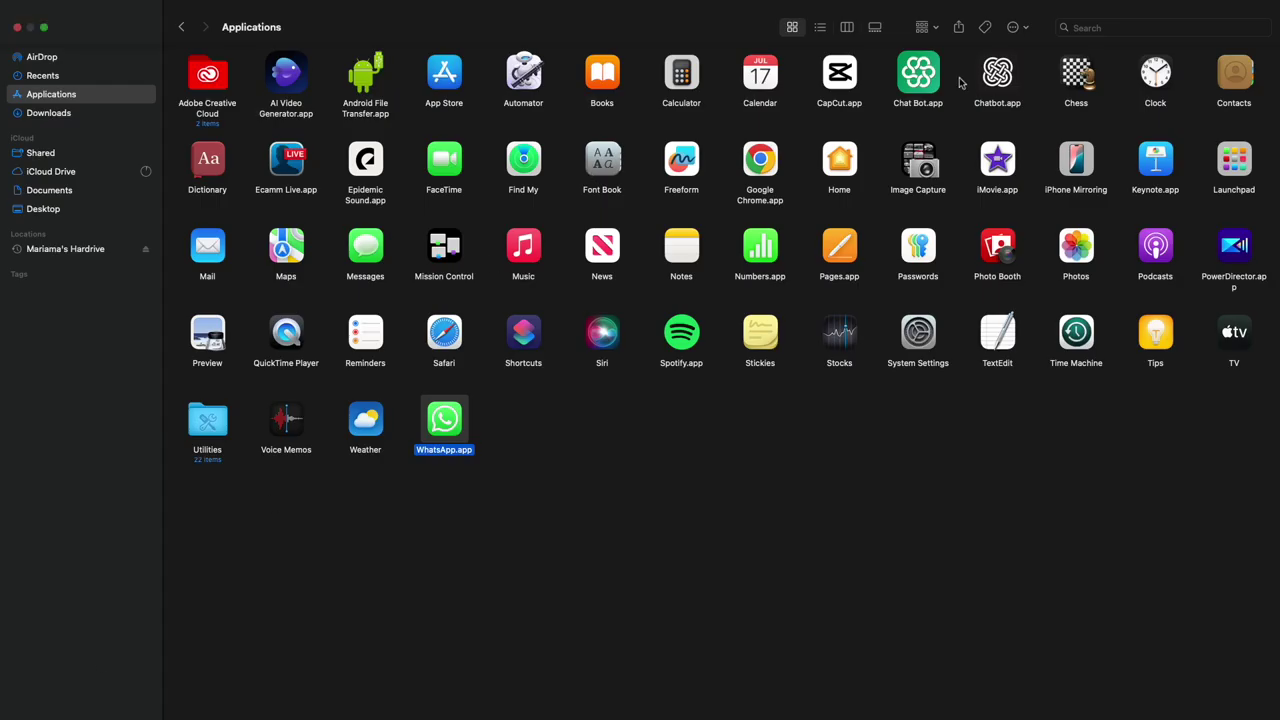
{"action": "left_click", "coordinate": [929, 63]}
{"action": "double_click", "coordinate": [918, 72]}
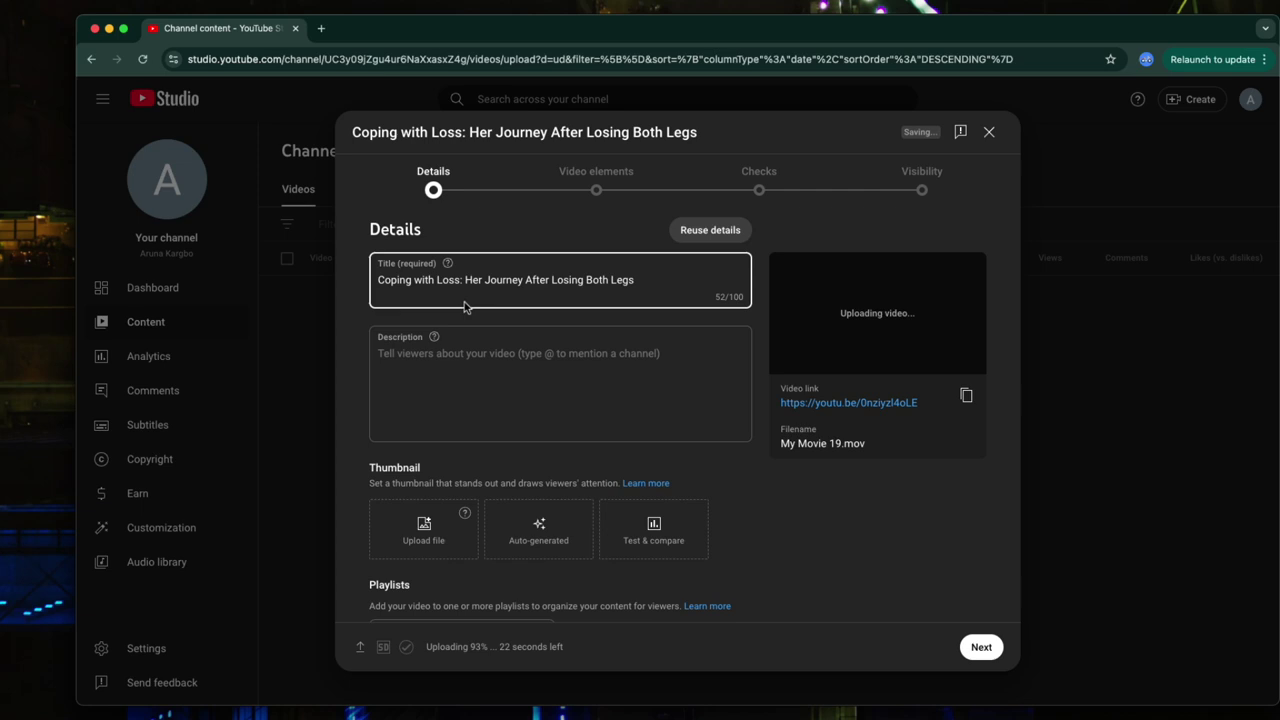
Try to upload a custom thumbnail file for the video.
{"action": "scroll", "coordinate": [640, 295], "scroll_direction": "down", "scroll_amount": 1}
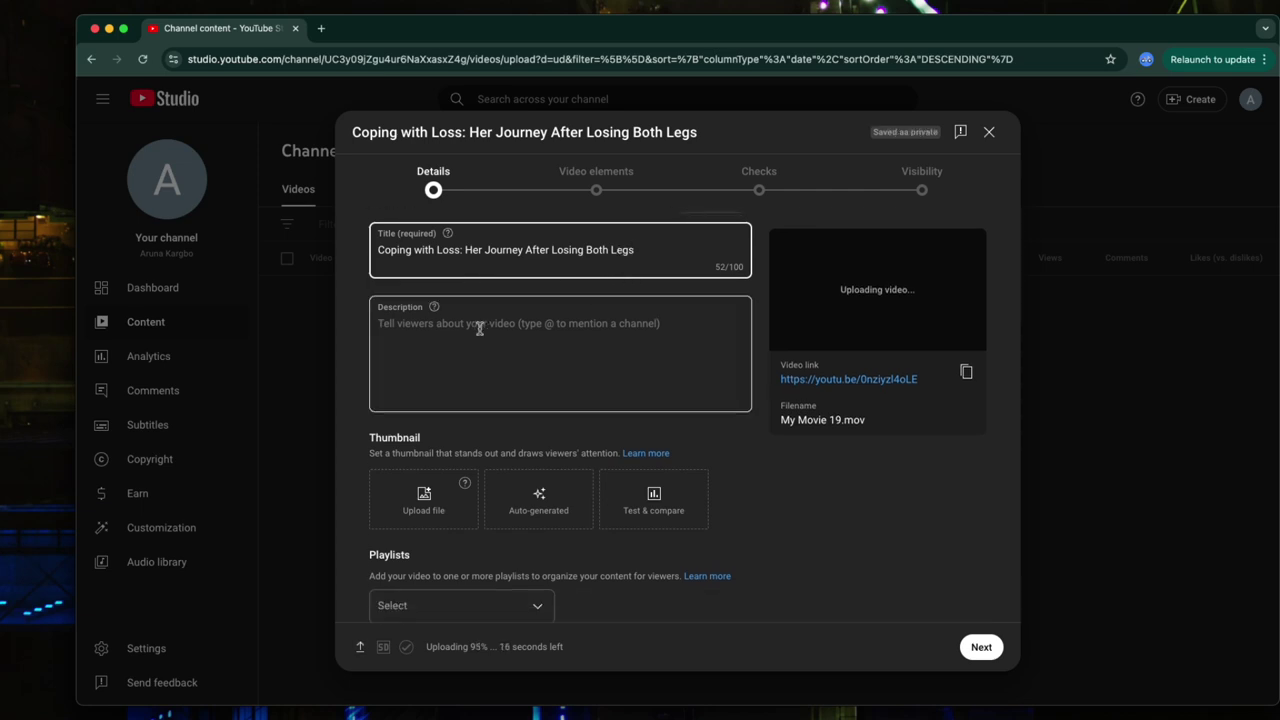
{"action": "scroll", "coordinate": [478, 330], "scroll_direction": "up", "scroll_amount": 1}
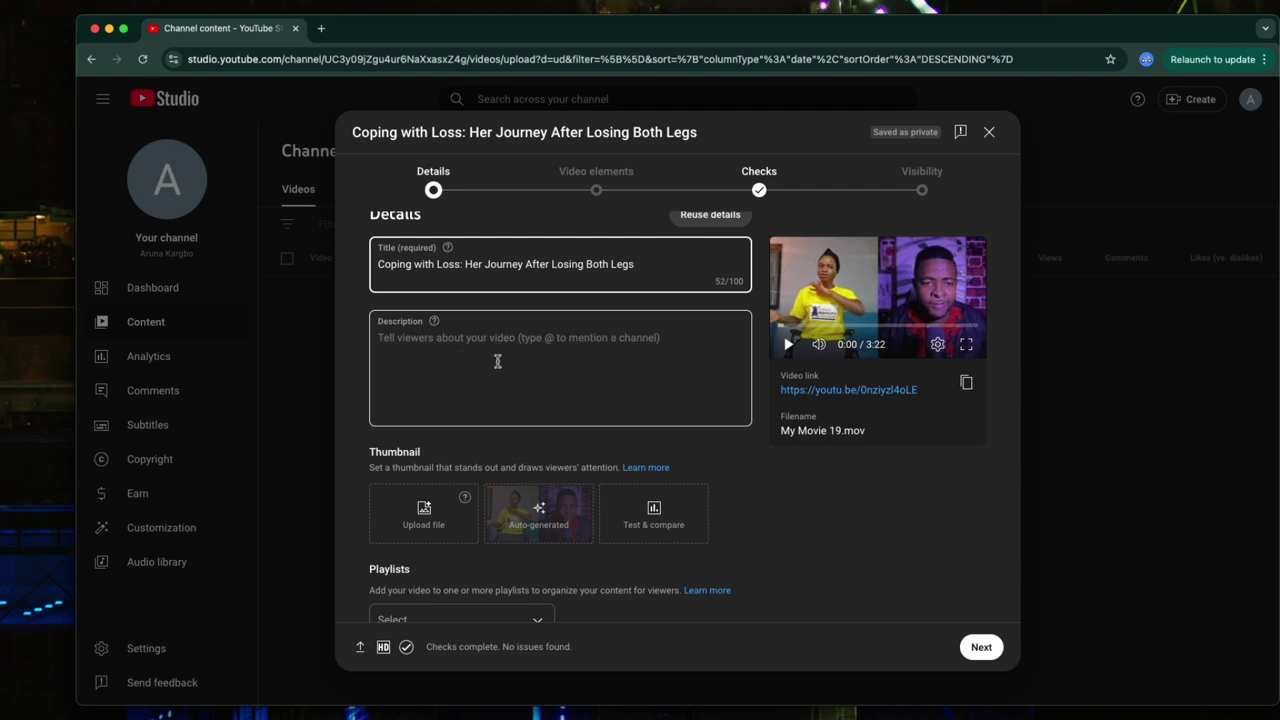
{"action": "scroll", "coordinate": [497, 361], "scroll_direction": "down", "scroll_amount": 3}
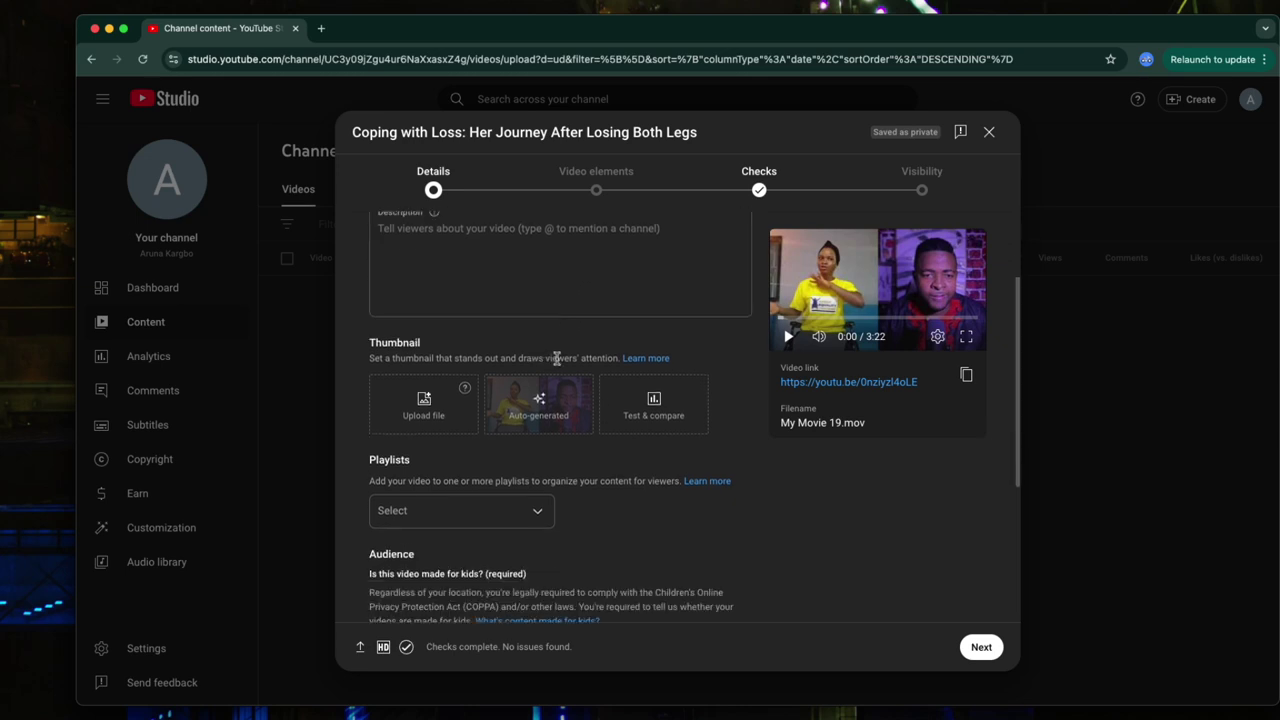
{"action": "scroll", "coordinate": [557, 358], "scroll_direction": "down", "scroll_amount": 3}
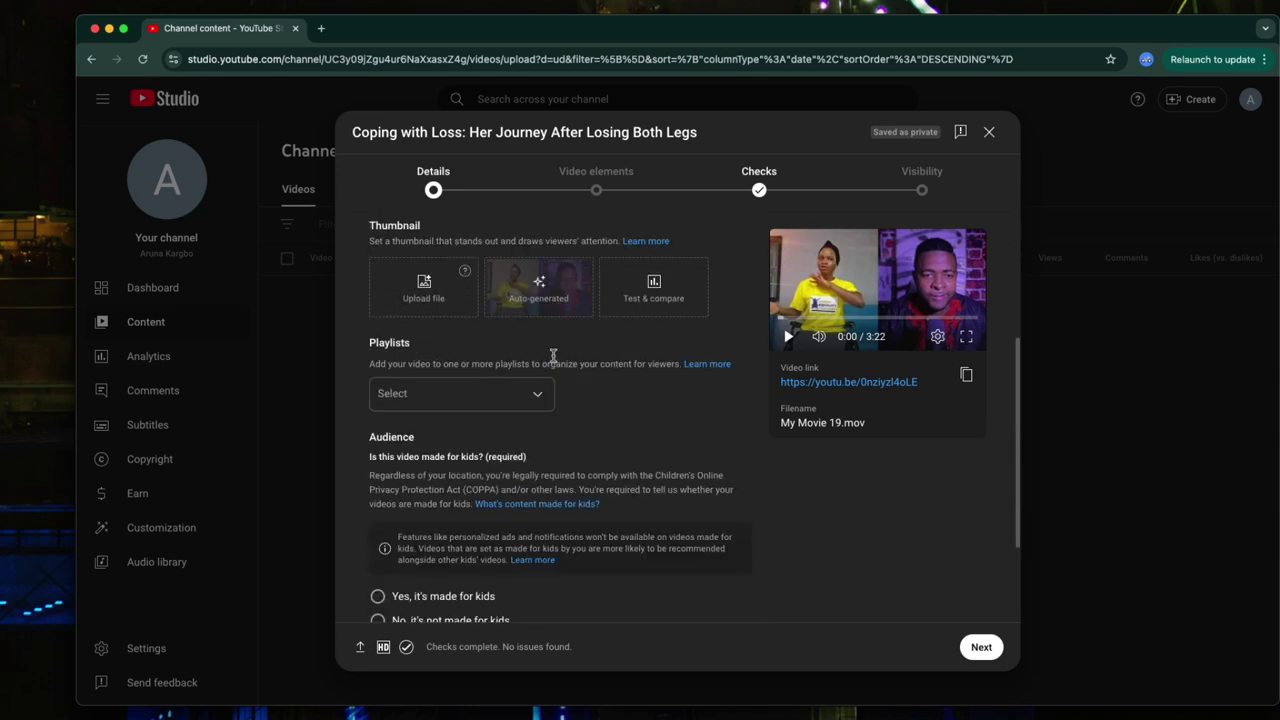
{"action": "scroll", "coordinate": [450, 310], "scroll_direction": "up", "scroll_amount": 1}
{"action": "left_click", "coordinate": [423, 321]}
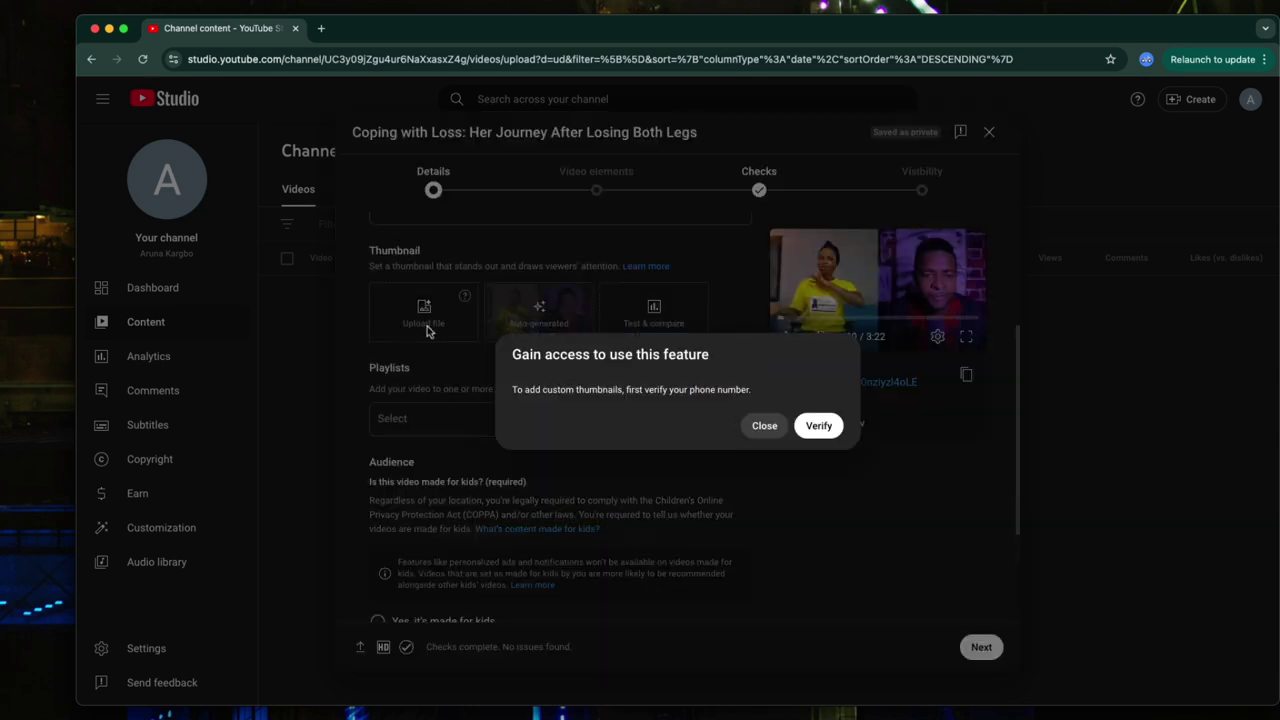
{"action": "left_click", "coordinate": [763, 426]}
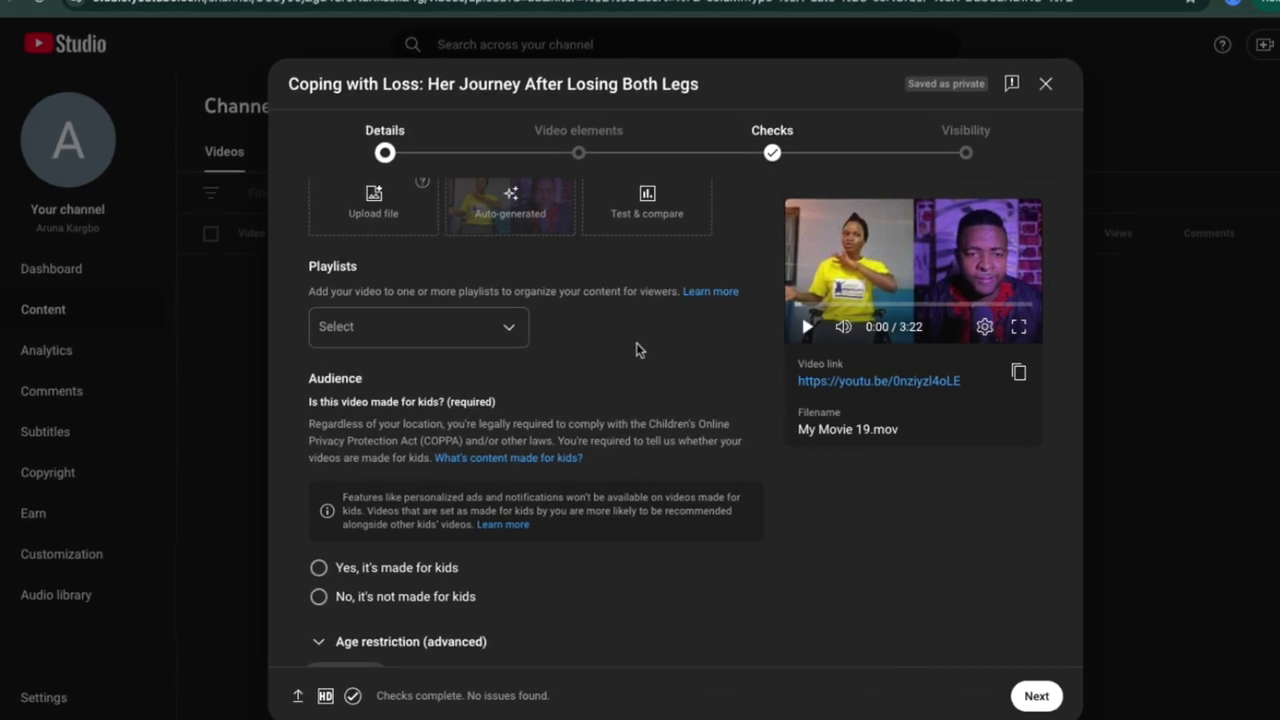
Create a new playlist titled PODCAST with the description "IN THIS PLAYLIST I WOULD SHARE VIDEOS CONCERNING HELATH".
{"action": "left_click", "coordinate": [500, 337]}
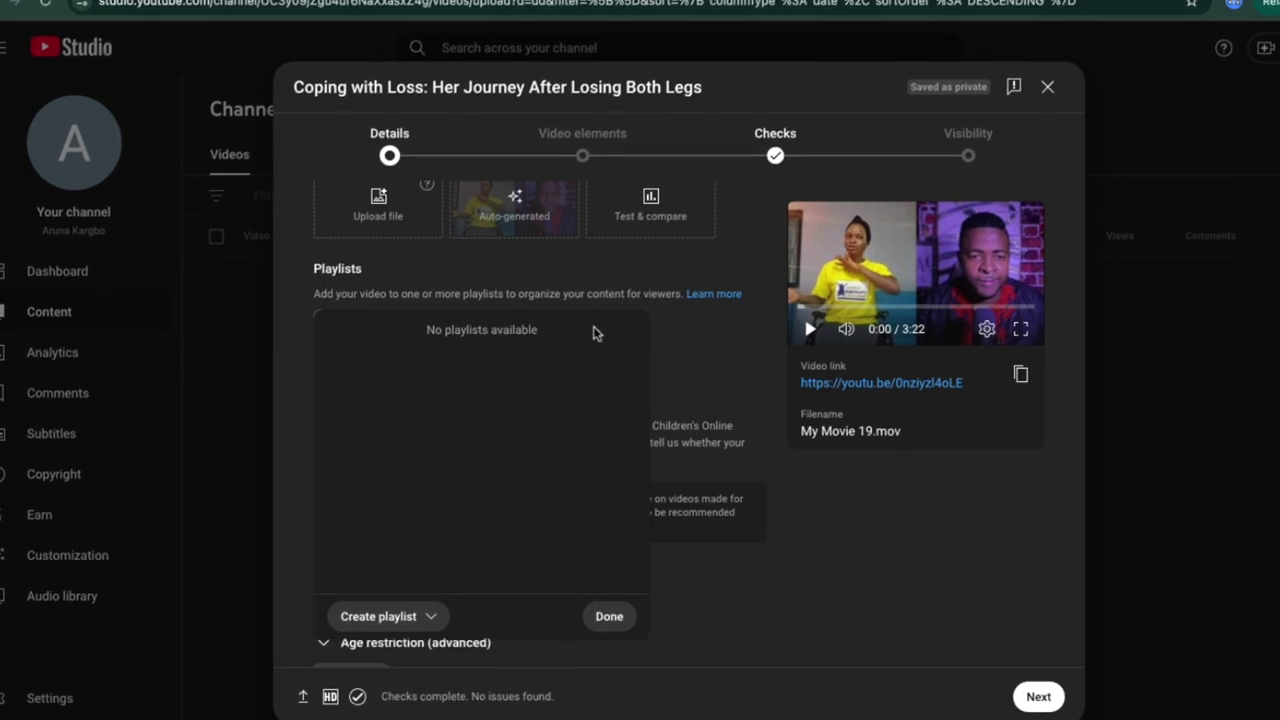
{"action": "left_click", "coordinate": [382, 616]}
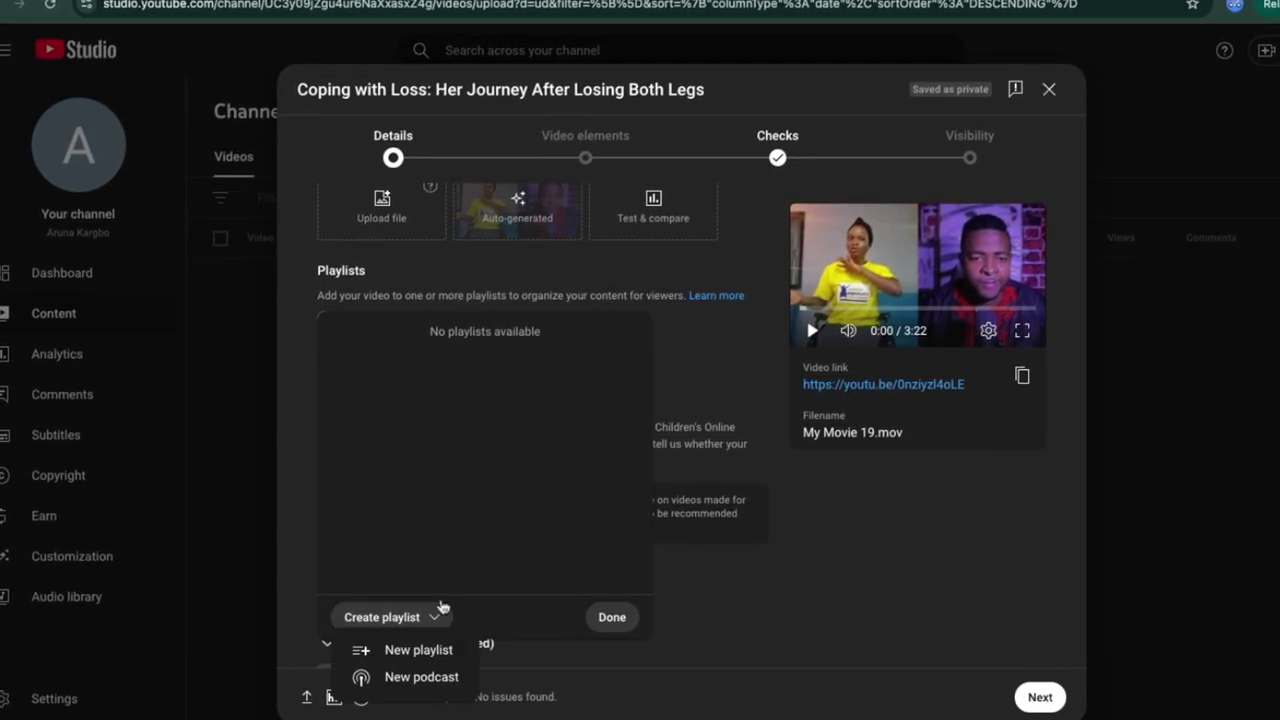
{"action": "left_click", "coordinate": [449, 660]}
{"action": "left_click", "coordinate": [553, 271]}
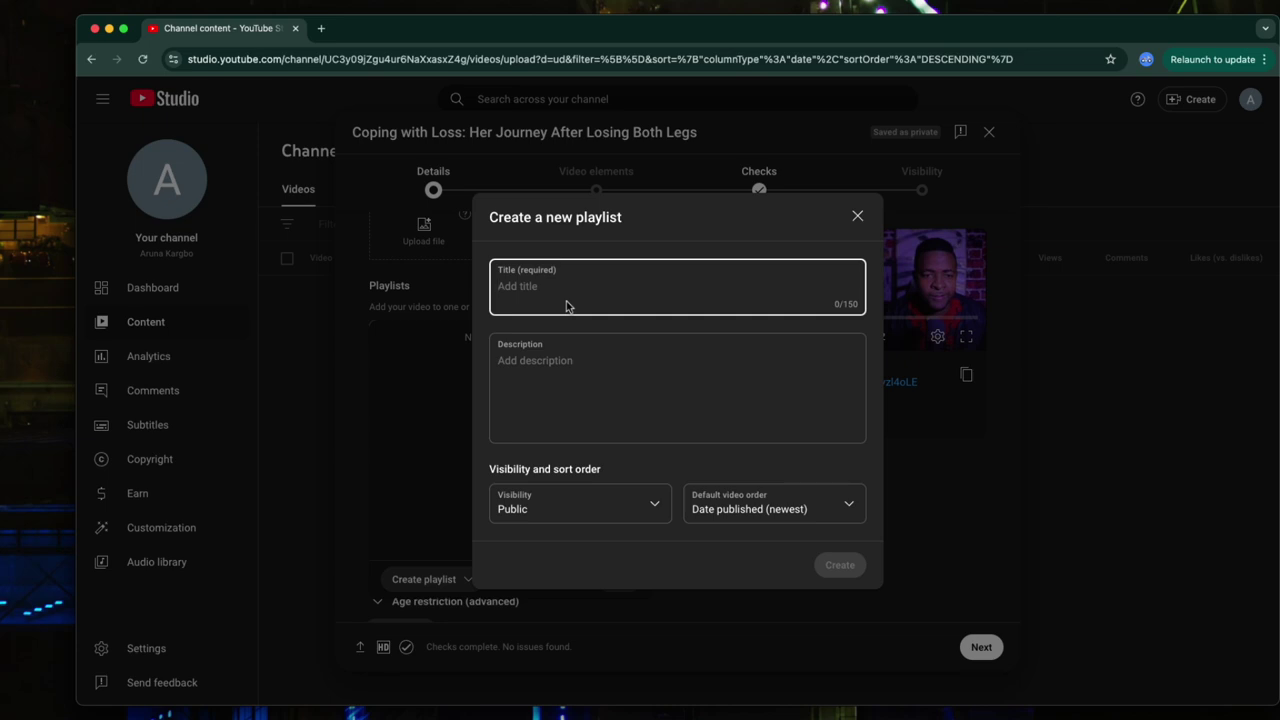
{"action": "type", "text": "PODCAST"}
{"action": "left_click", "coordinate": [629, 358]}
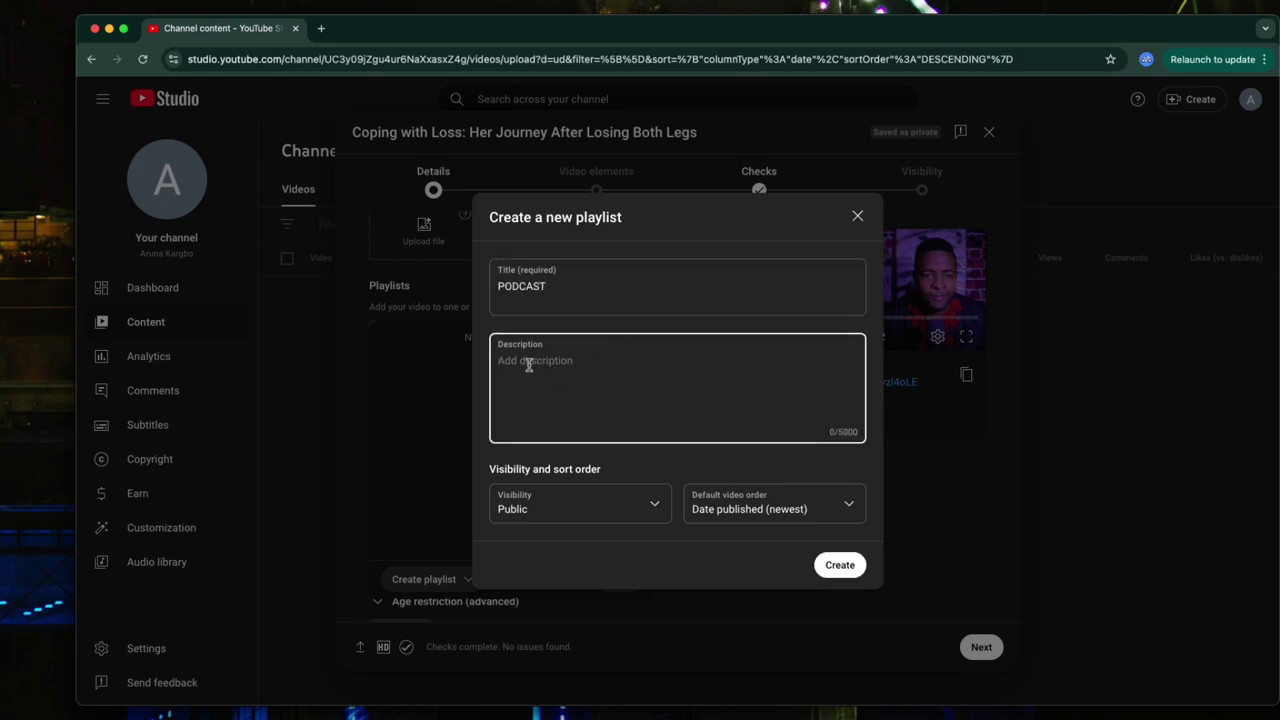
{"action": "type", "text": "IN THIS PLAYLIST I WOULD SHARE  VIDEOS CONCERNING HELATH"}
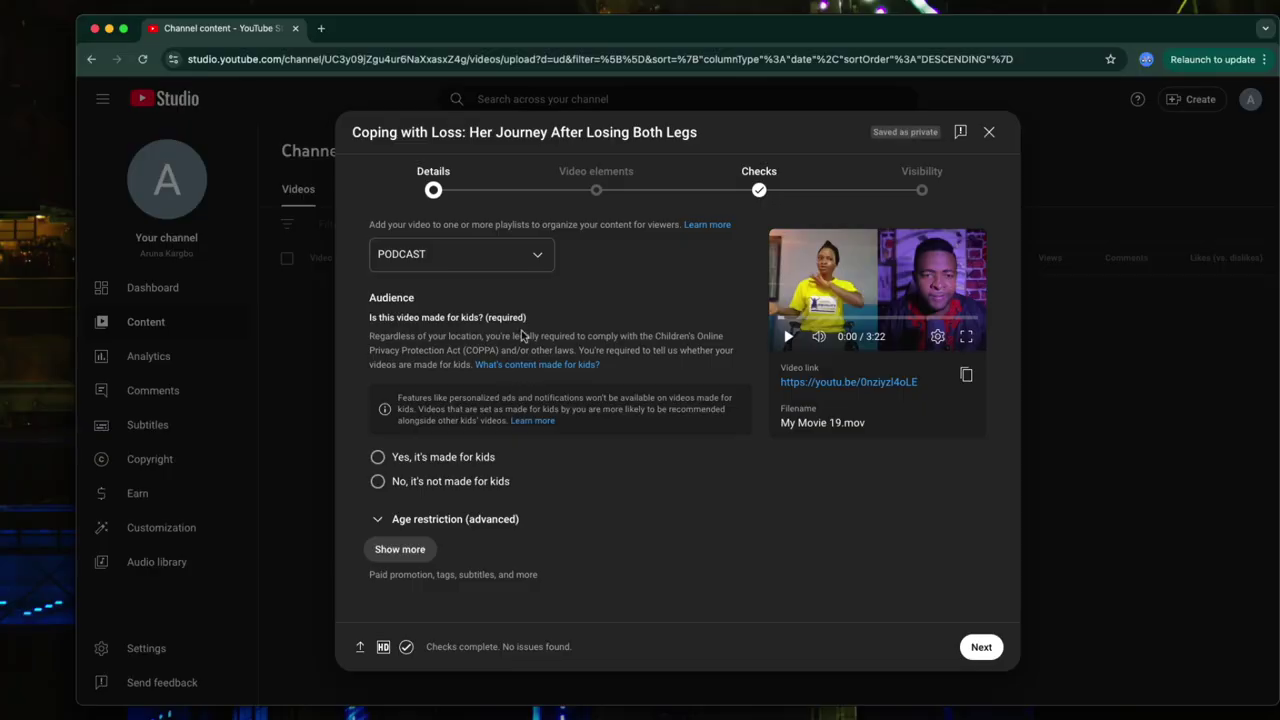
Switch the browser window to full screen and try to move on to the Video elements stage.
{"action": "scroll", "coordinate": [588, 428], "scroll_direction": "up", "scroll_amount": 1}
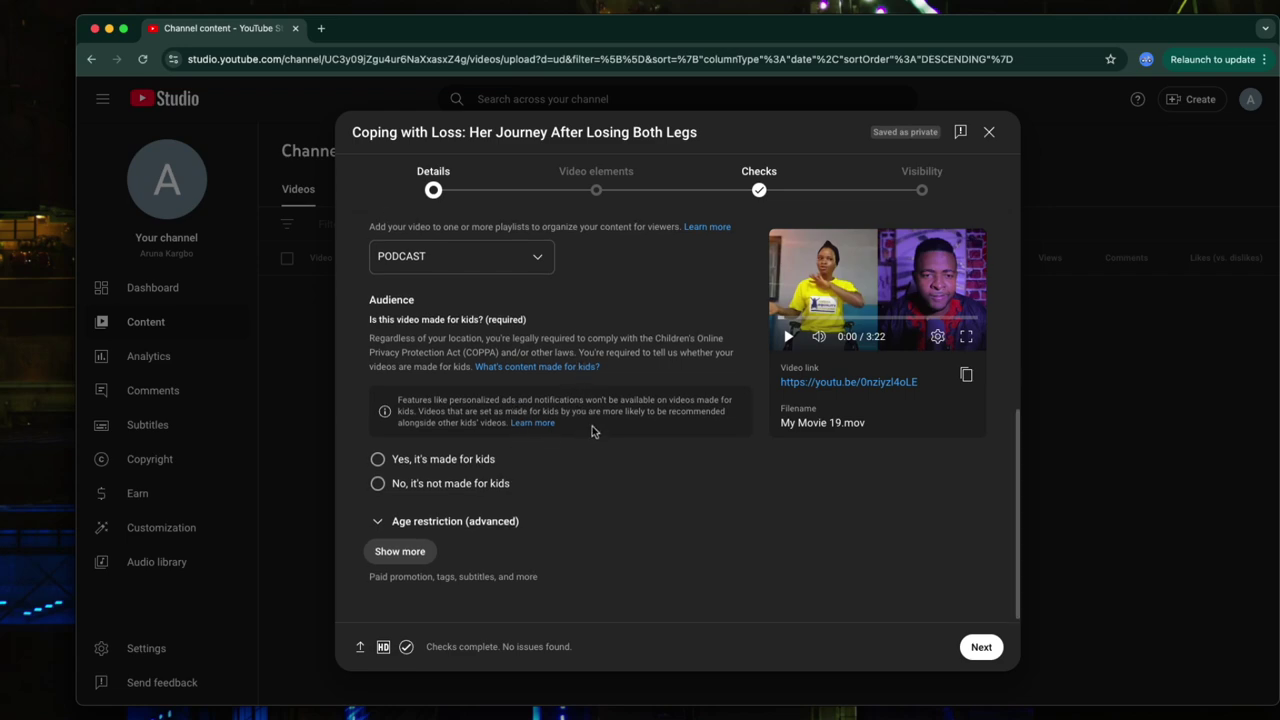
{"action": "left_click", "coordinate": [123, 28]}
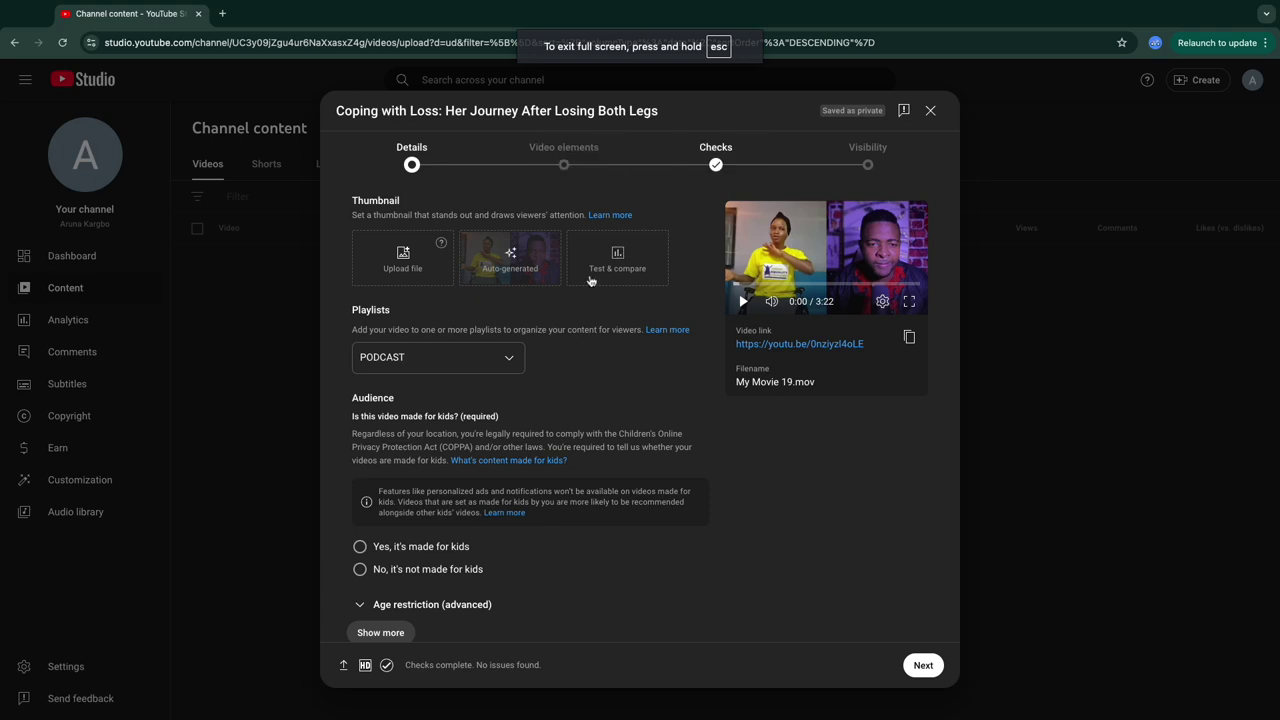
{"action": "scroll", "coordinate": [540, 440], "scroll_direction": "down", "scroll_amount": 1}
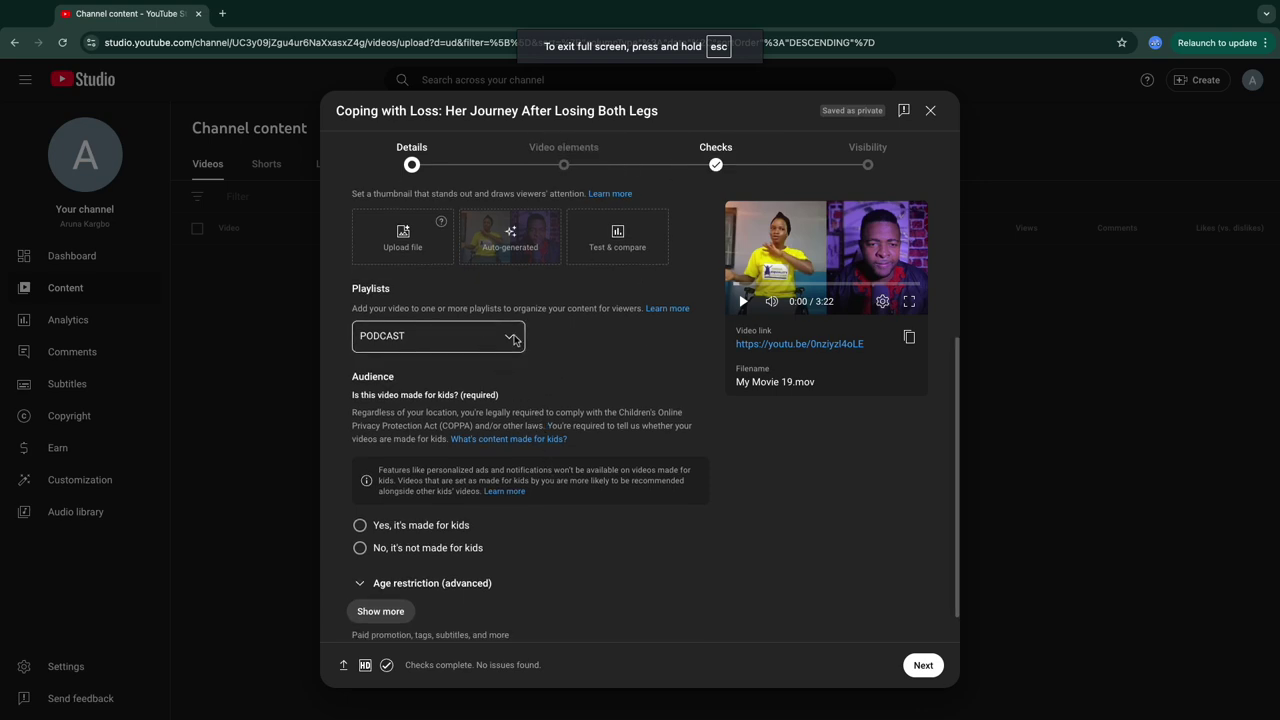
{"action": "left_click", "coordinate": [560, 166]}
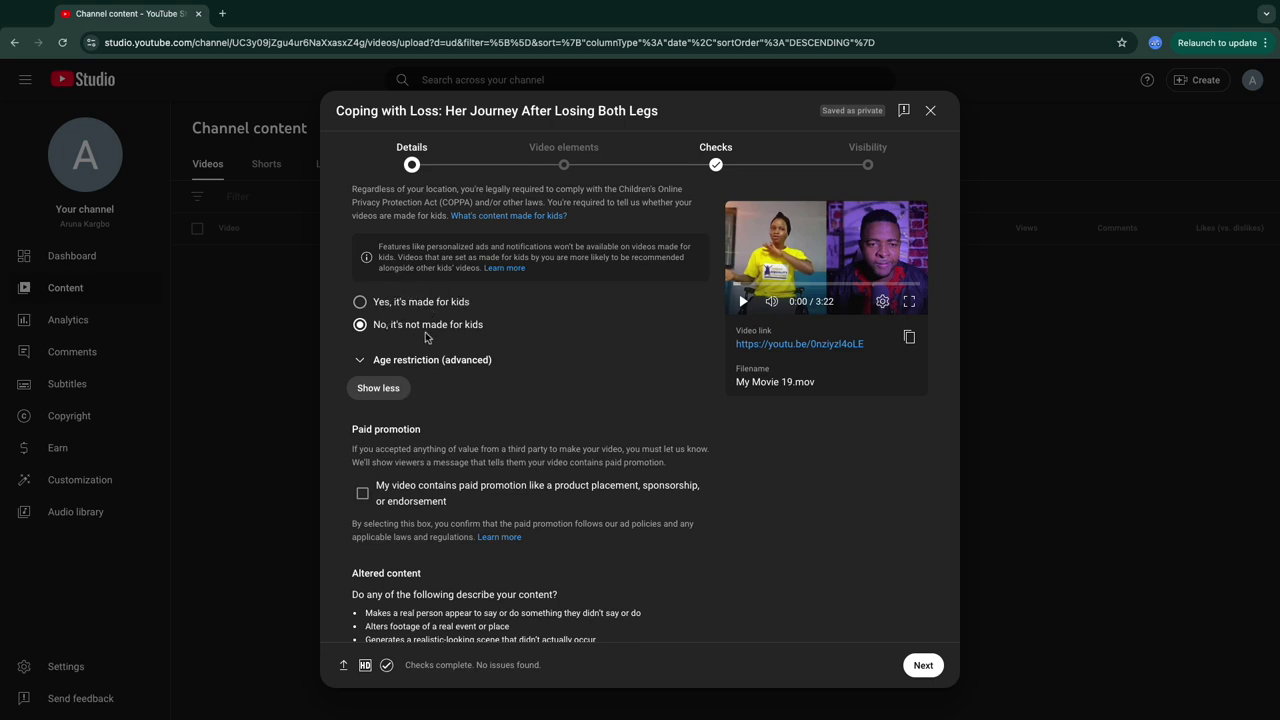
Turn off automatic concepts for the video.
{"action": "scroll", "coordinate": [377, 265], "scroll_direction": "down", "scroll_amount": 3}
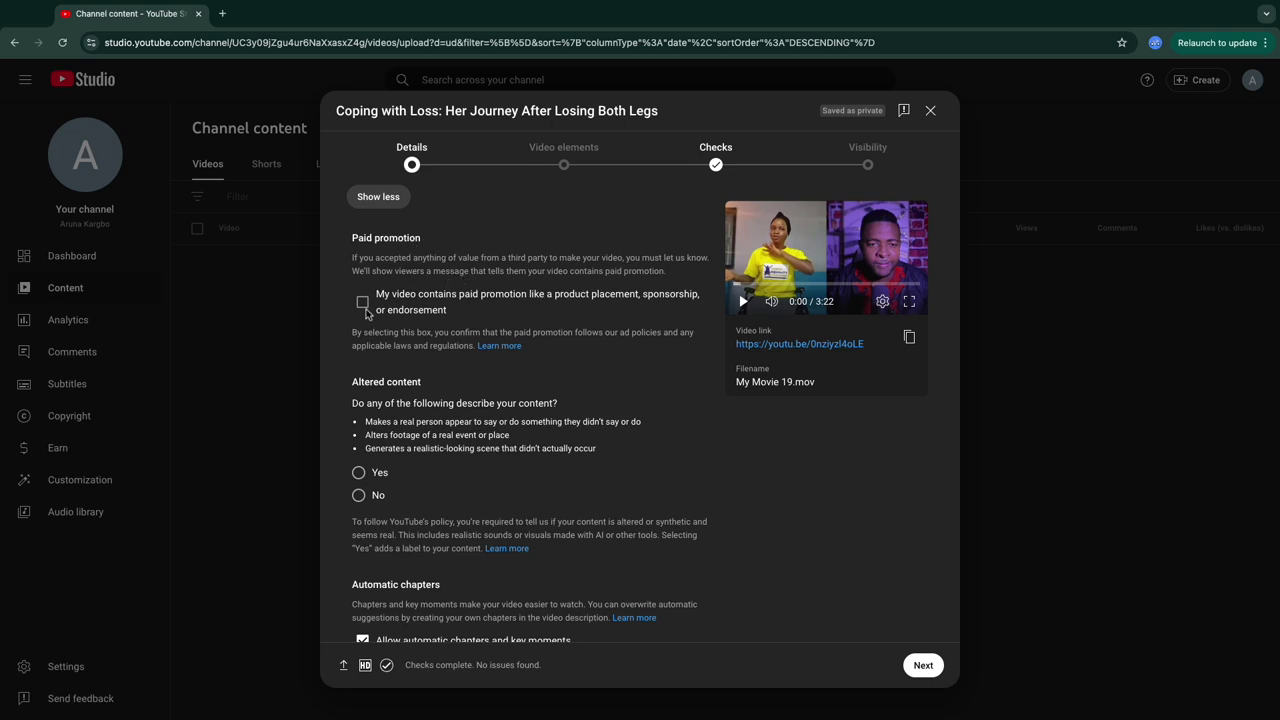
{"action": "scroll", "coordinate": [440, 350], "scroll_direction": "up", "scroll_amount": 1}
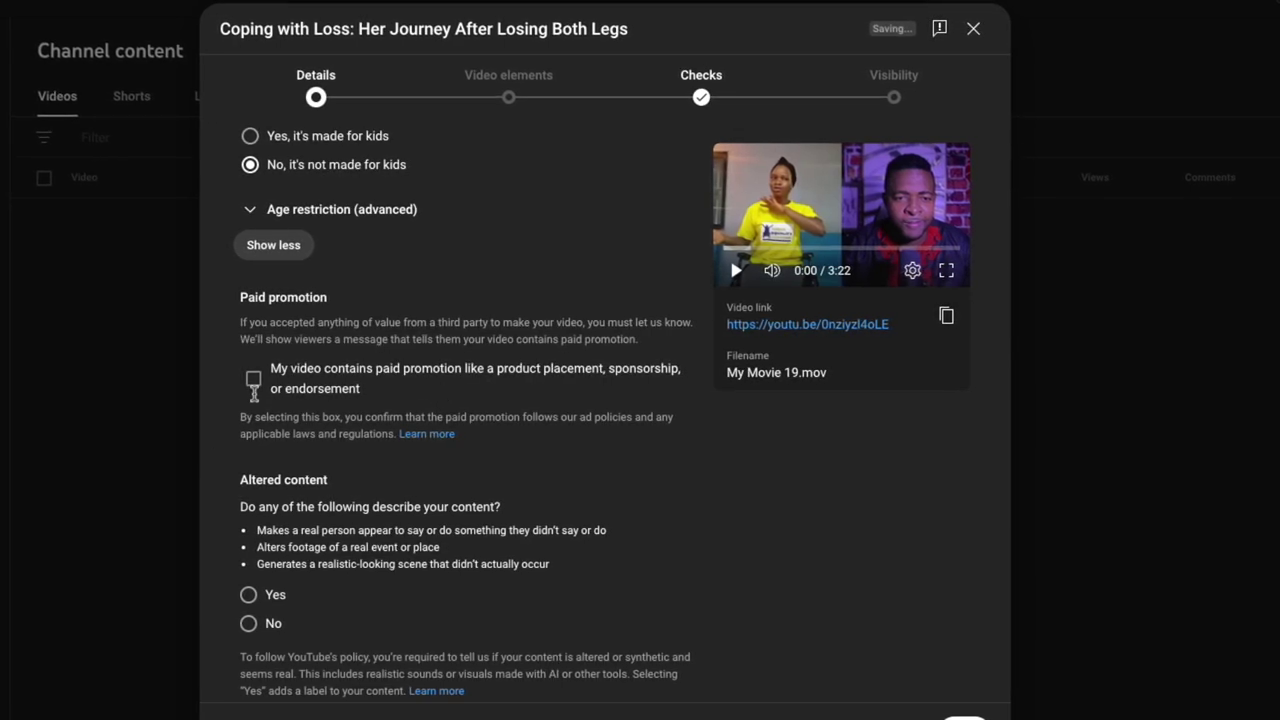
{"action": "scroll", "coordinate": [270, 392], "scroll_direction": "down", "scroll_amount": 1}
{"action": "scroll", "coordinate": [277, 395], "scroll_direction": "down", "scroll_amount": 1}
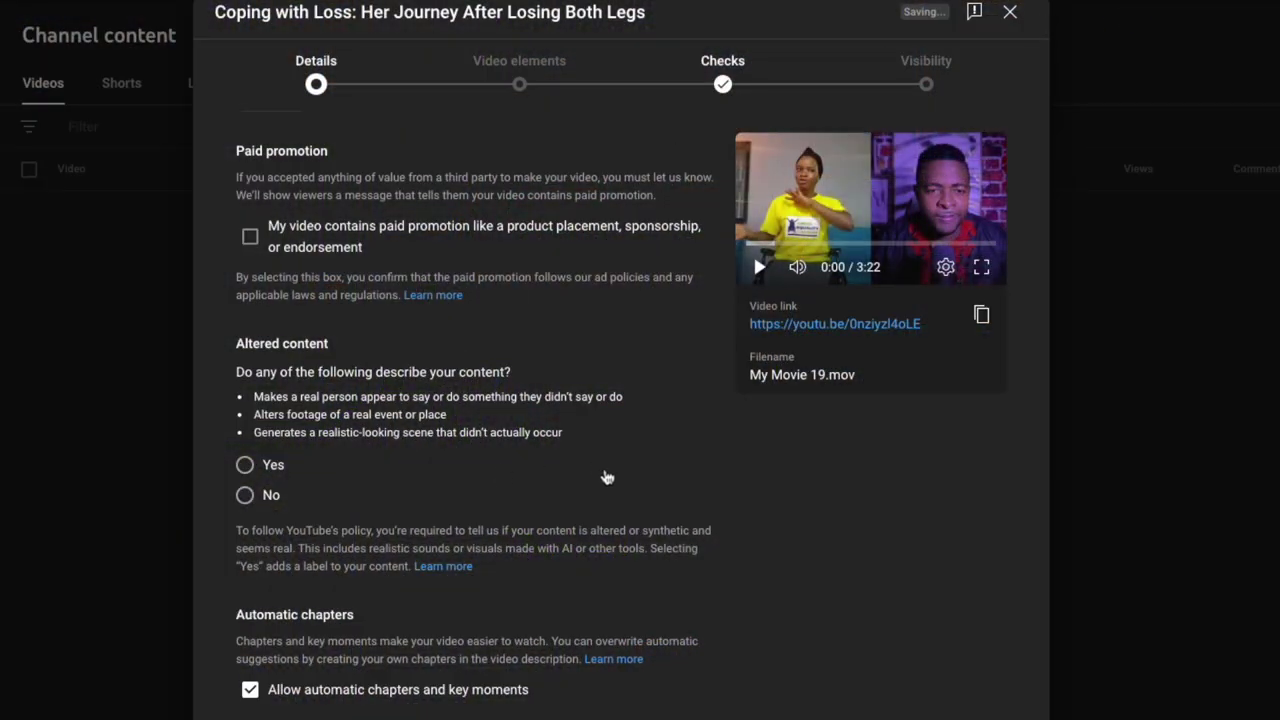
{"action": "scroll", "coordinate": [618, 470], "scroll_direction": "down", "scroll_amount": 1}
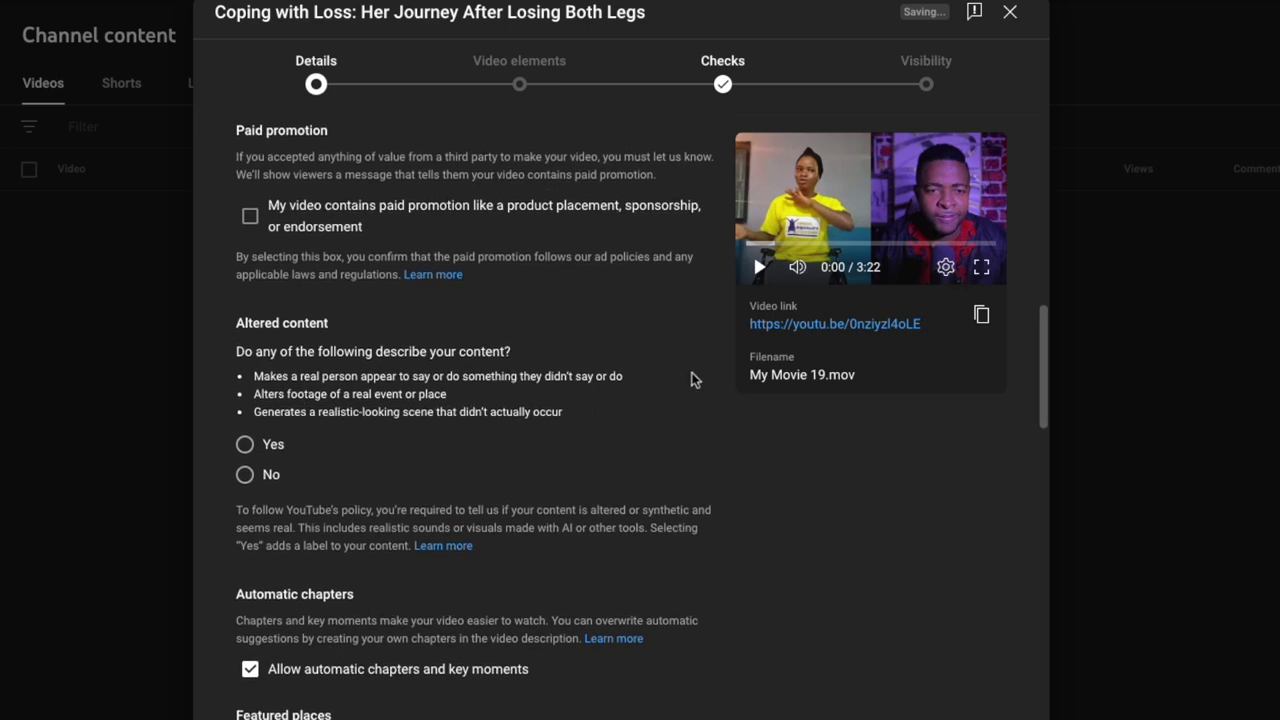
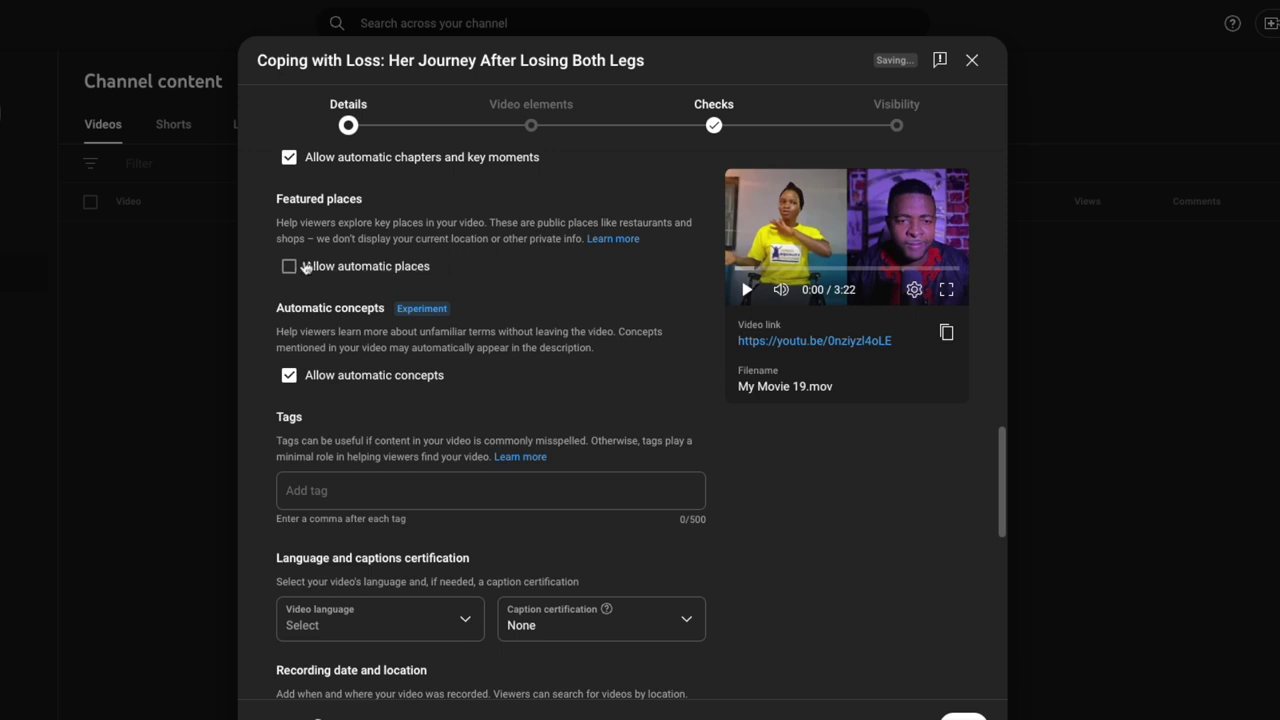
{"action": "scroll", "coordinate": [406, 358], "scroll_direction": "down", "scroll_amount": 1}
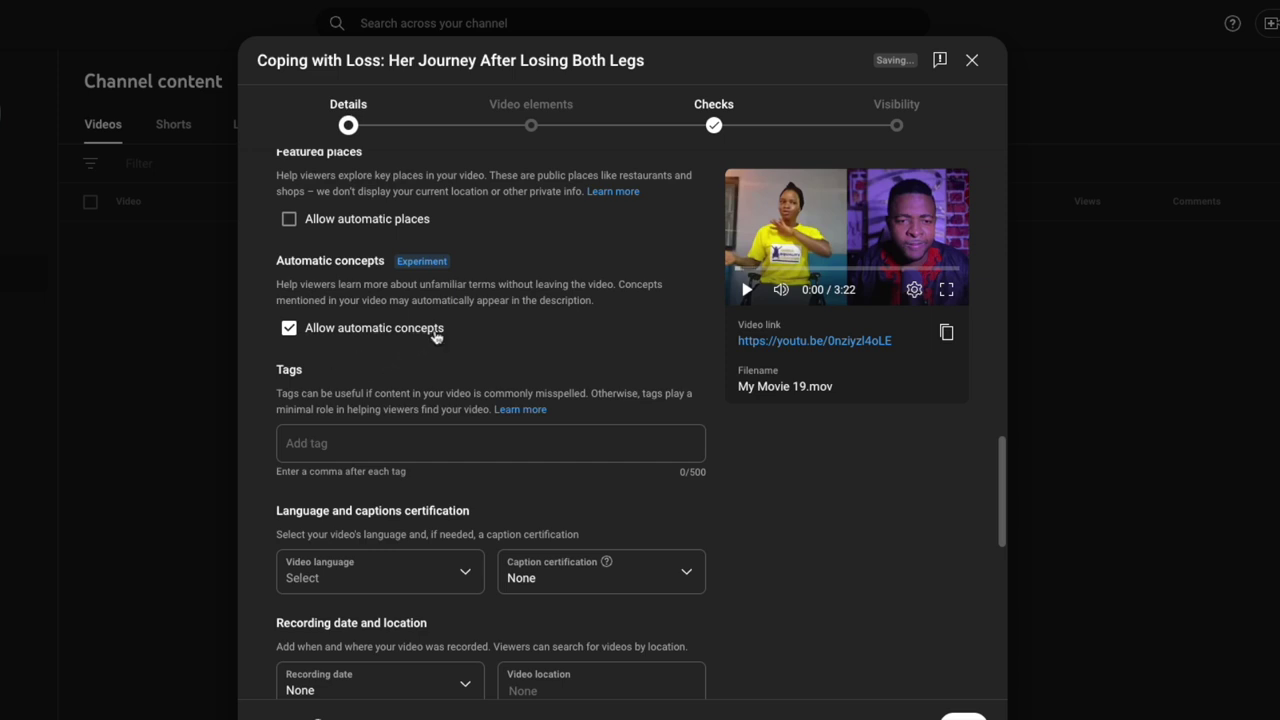
{"action": "scroll", "coordinate": [457, 346], "scroll_direction": "down", "scroll_amount": 1}
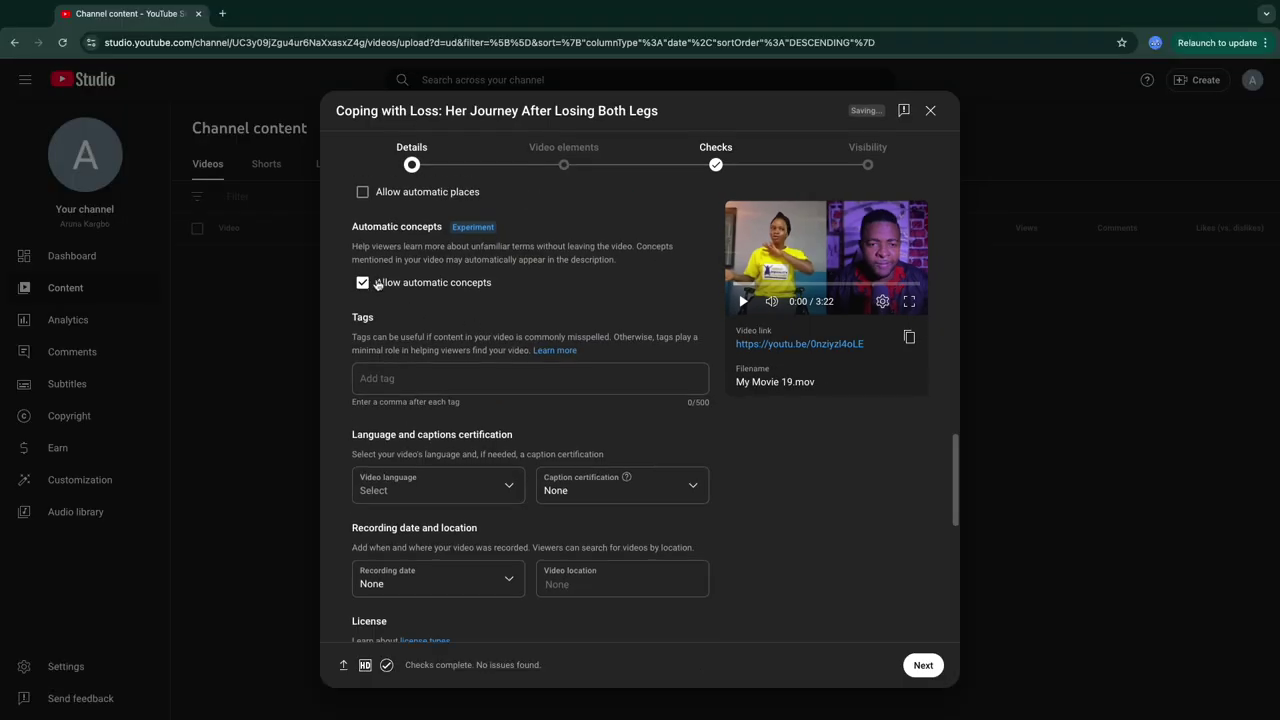
{"action": "left_click", "coordinate": [363, 286]}
Add the tags LOSS, HOWTO and ACCIDENT to the video.
{"action": "scroll", "coordinate": [449, 375], "scroll_direction": "down", "scroll_amount": 1}
{"action": "left_click", "coordinate": [408, 330]}
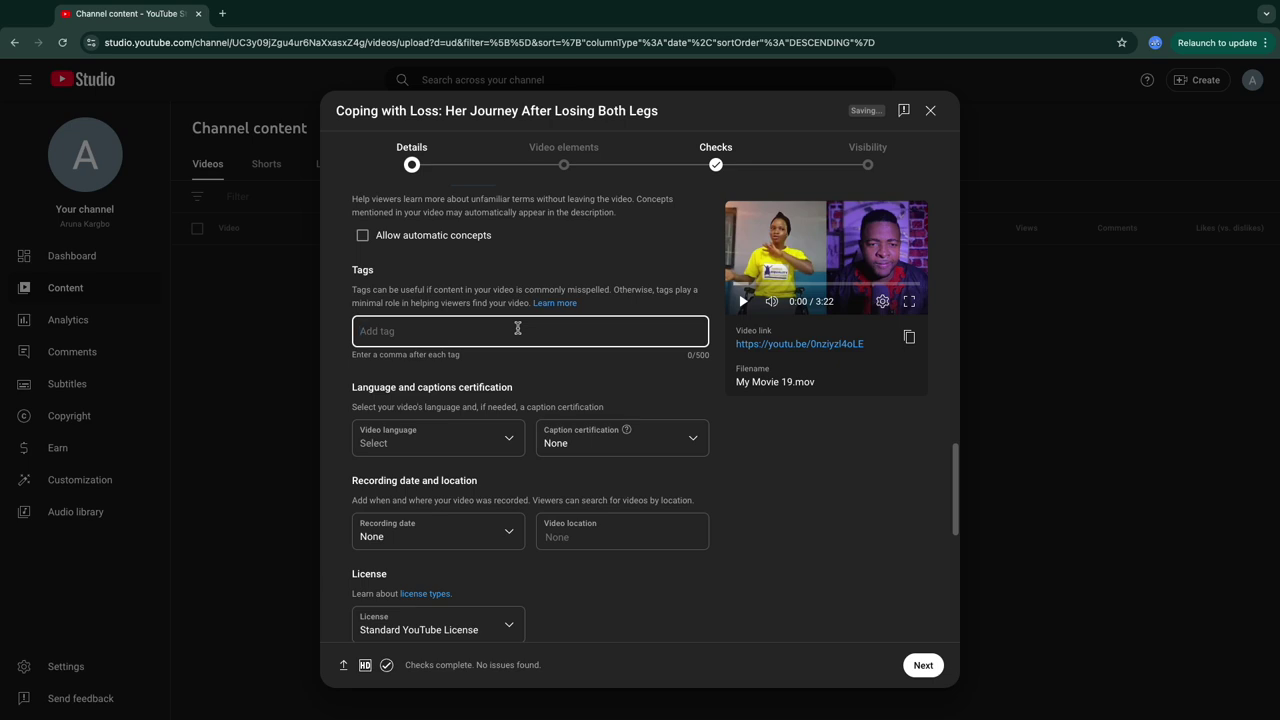
{"action": "type", "text": "LOSS"}
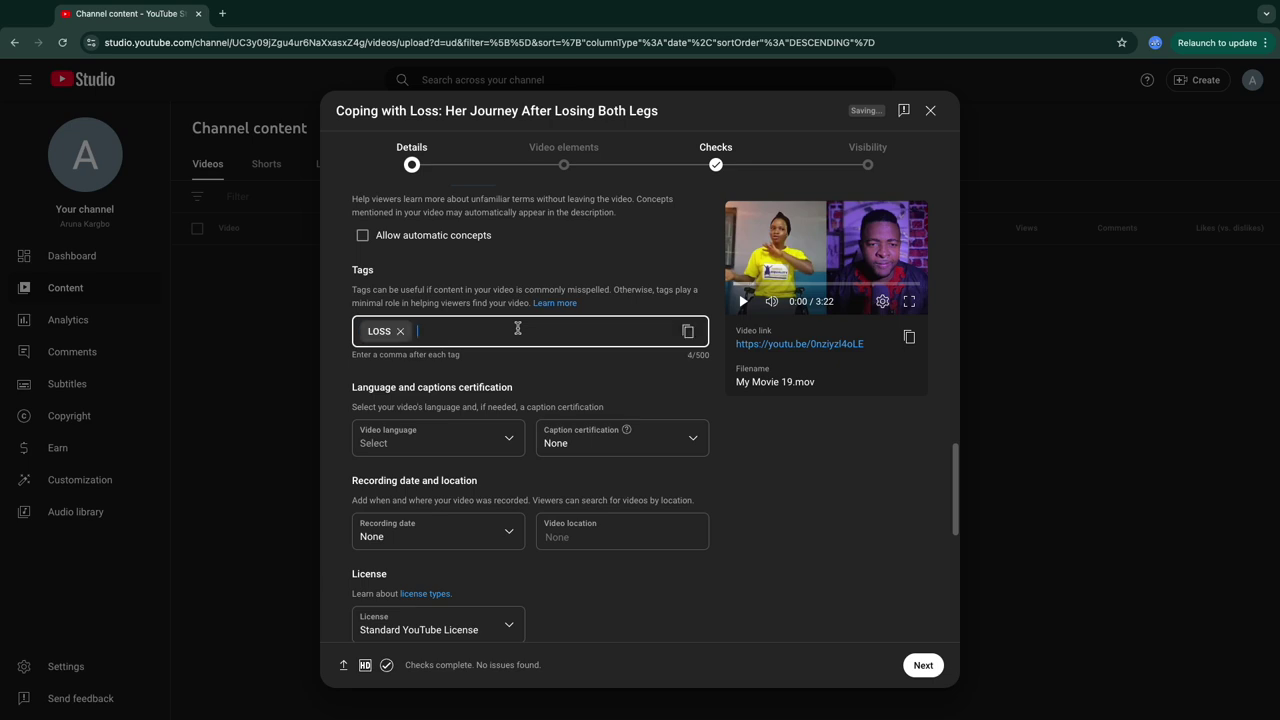
{"action": "type", "text": ",HOWTO,"}
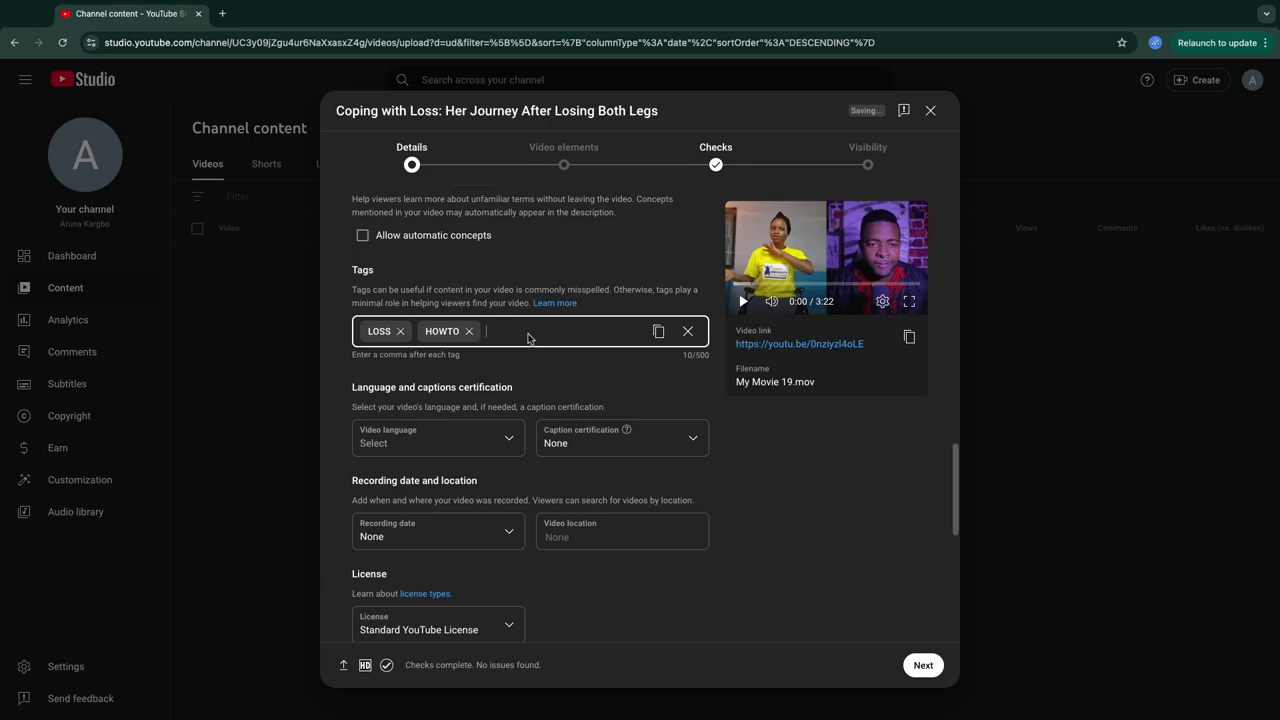
{"action": "type", "text": "CCIDENT,"}
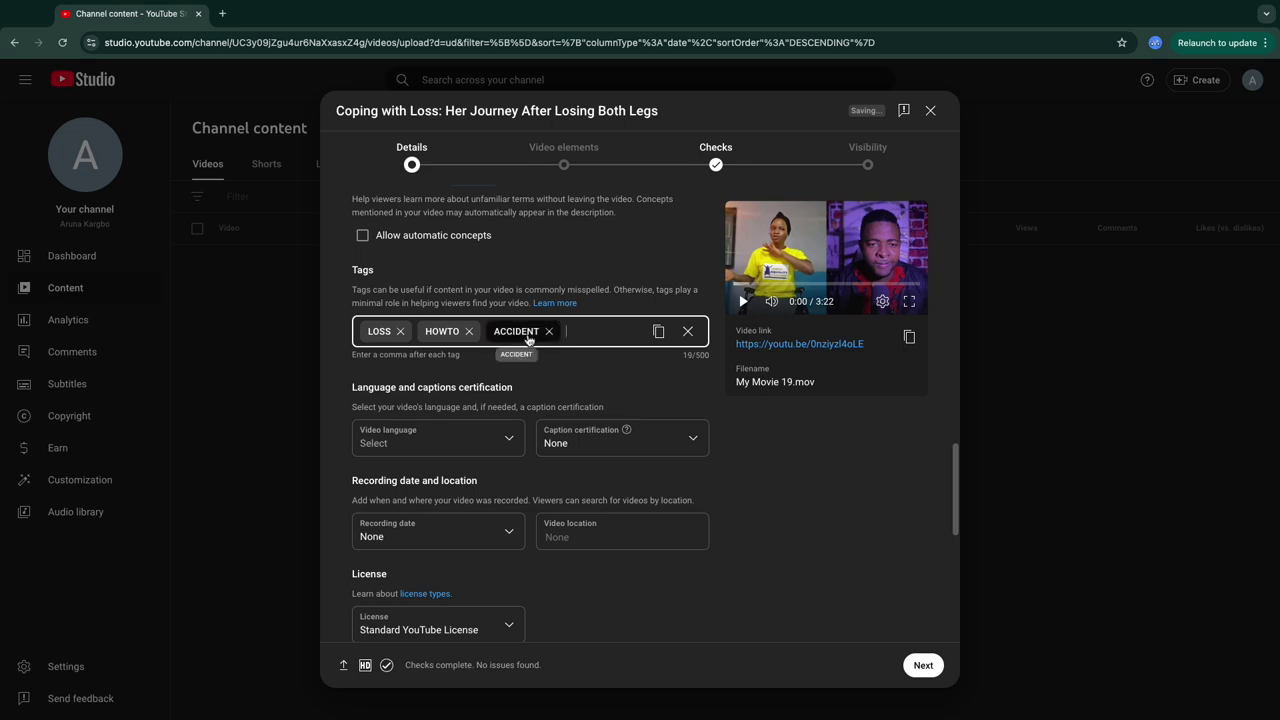
{"action": "scroll", "coordinate": [601, 250], "scroll_direction": "up", "scroll_amount": 1}
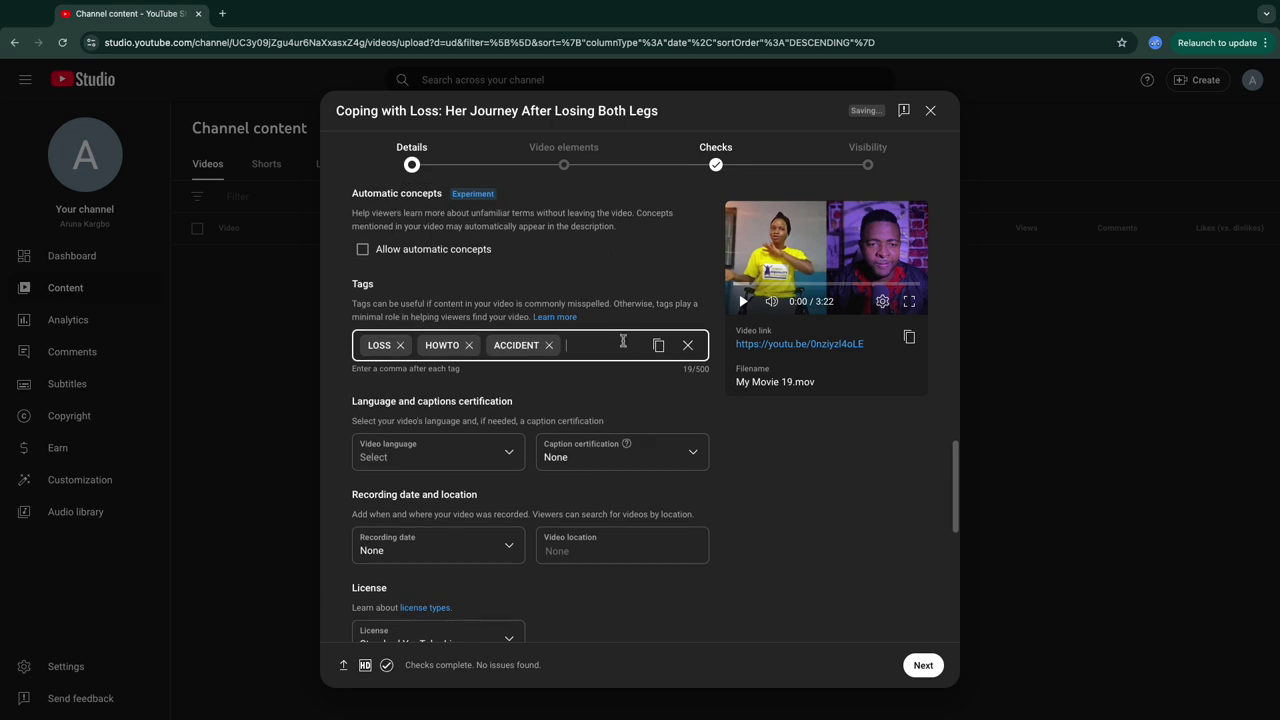
{"action": "scroll", "coordinate": [585, 316], "scroll_direction": "up", "scroll_amount": 1}
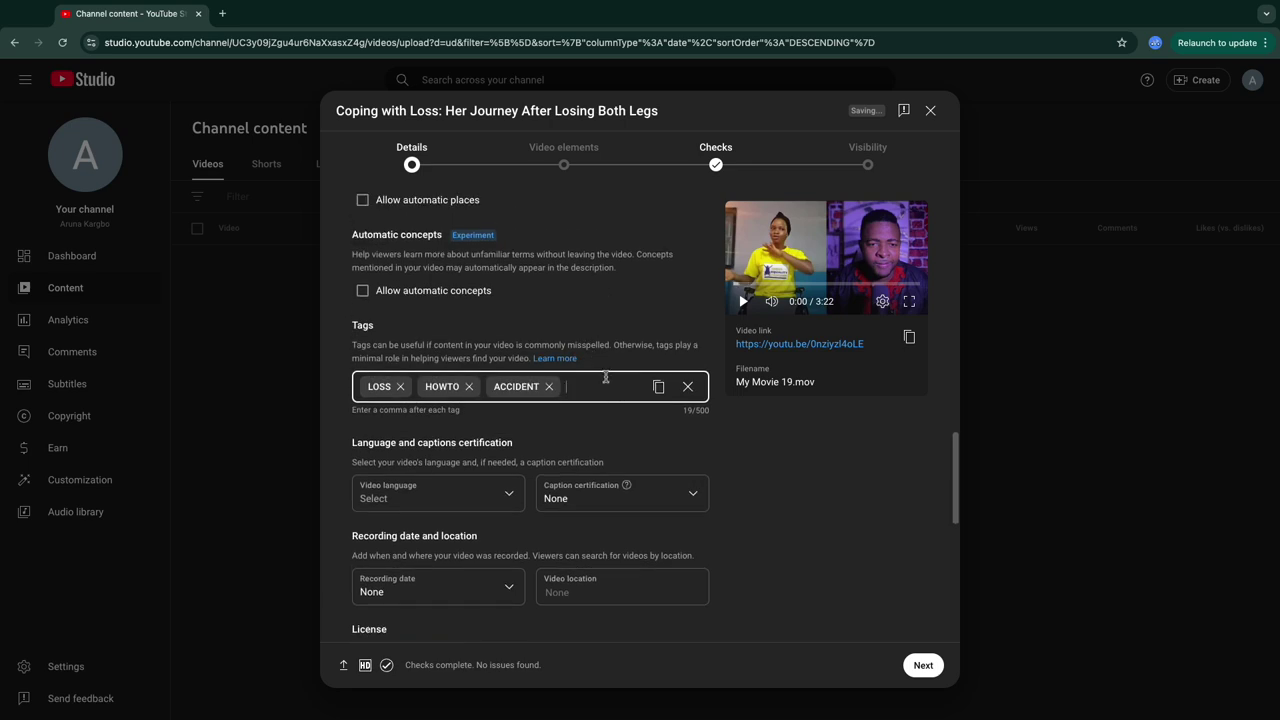
Set the video language to English (Canada).
{"action": "scroll", "coordinate": [605, 385], "scroll_direction": "down", "scroll_amount": 2}
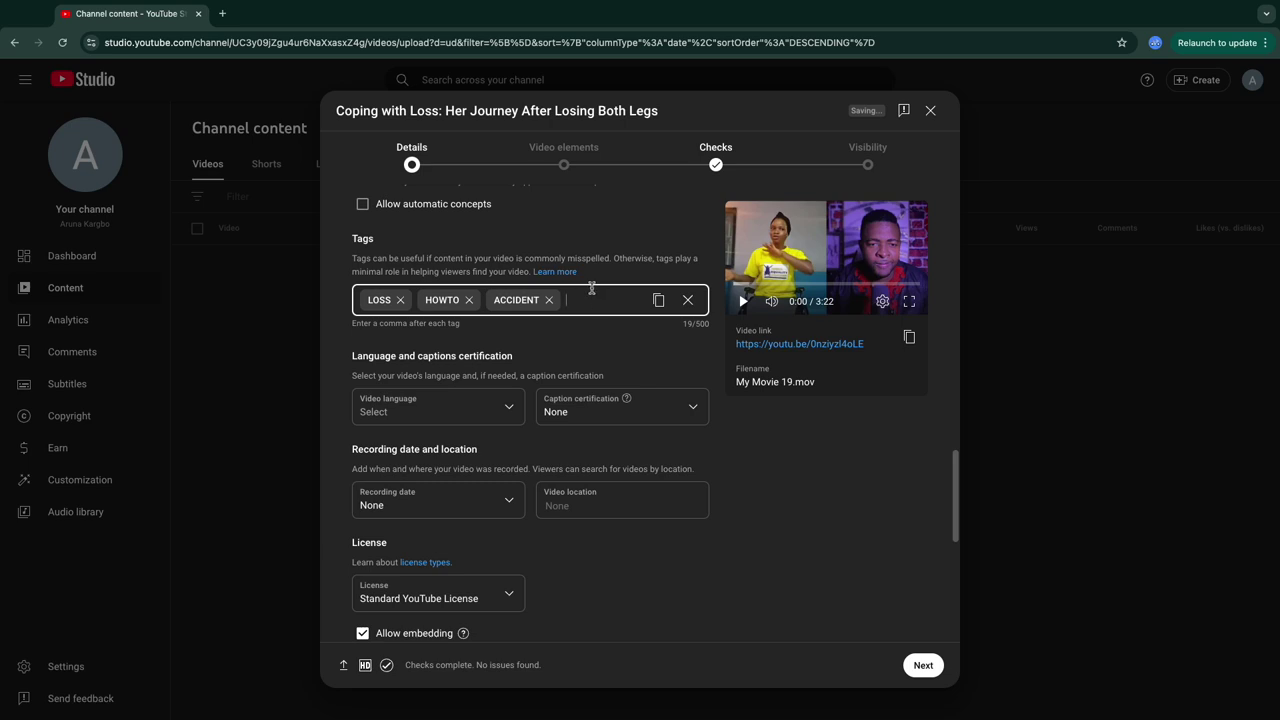
{"action": "scroll", "coordinate": [524, 373], "scroll_direction": "down", "scroll_amount": 1}
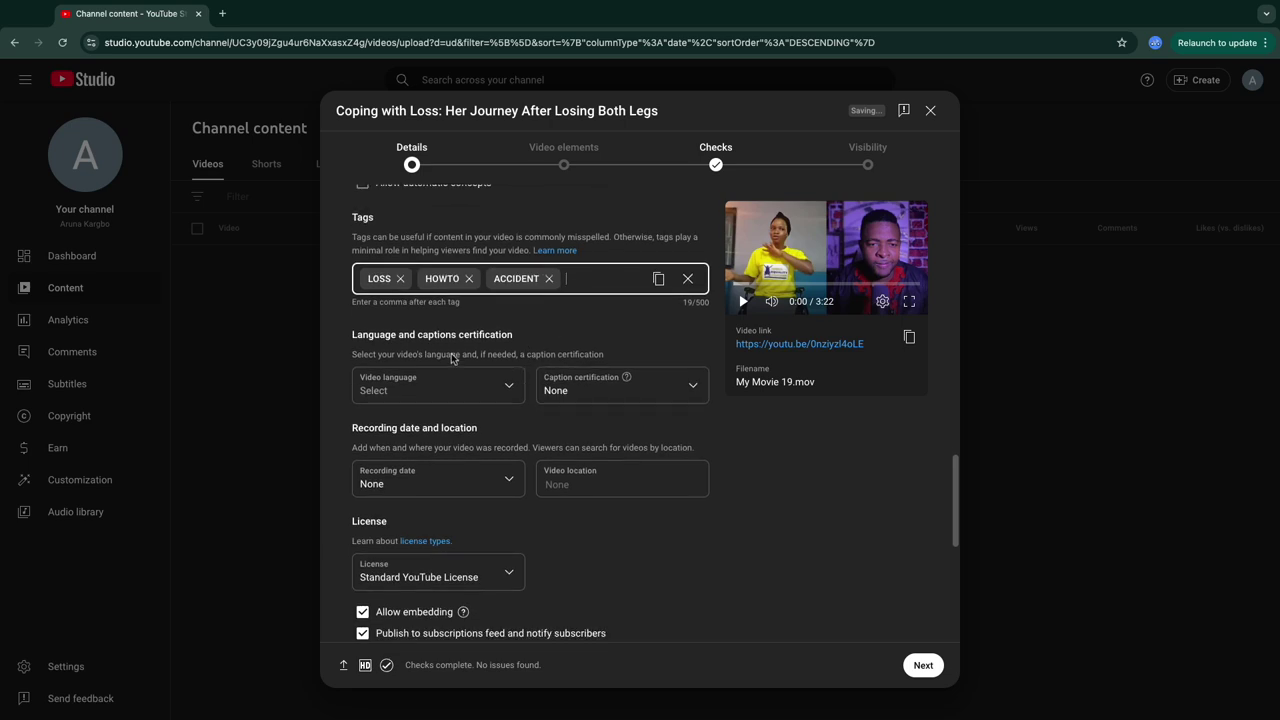
{"action": "left_click_drag", "start_coordinate": [353, 335], "coordinate": [524, 343]}
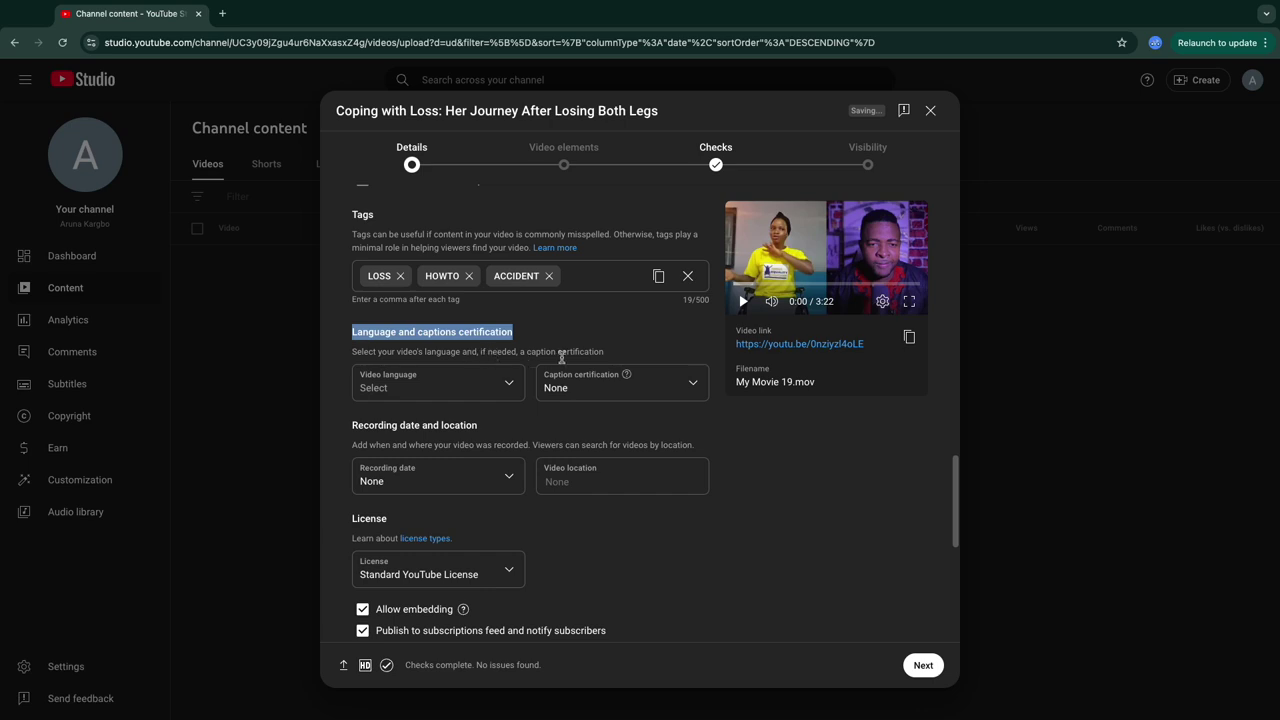
{"action": "left_click", "coordinate": [516, 385]}
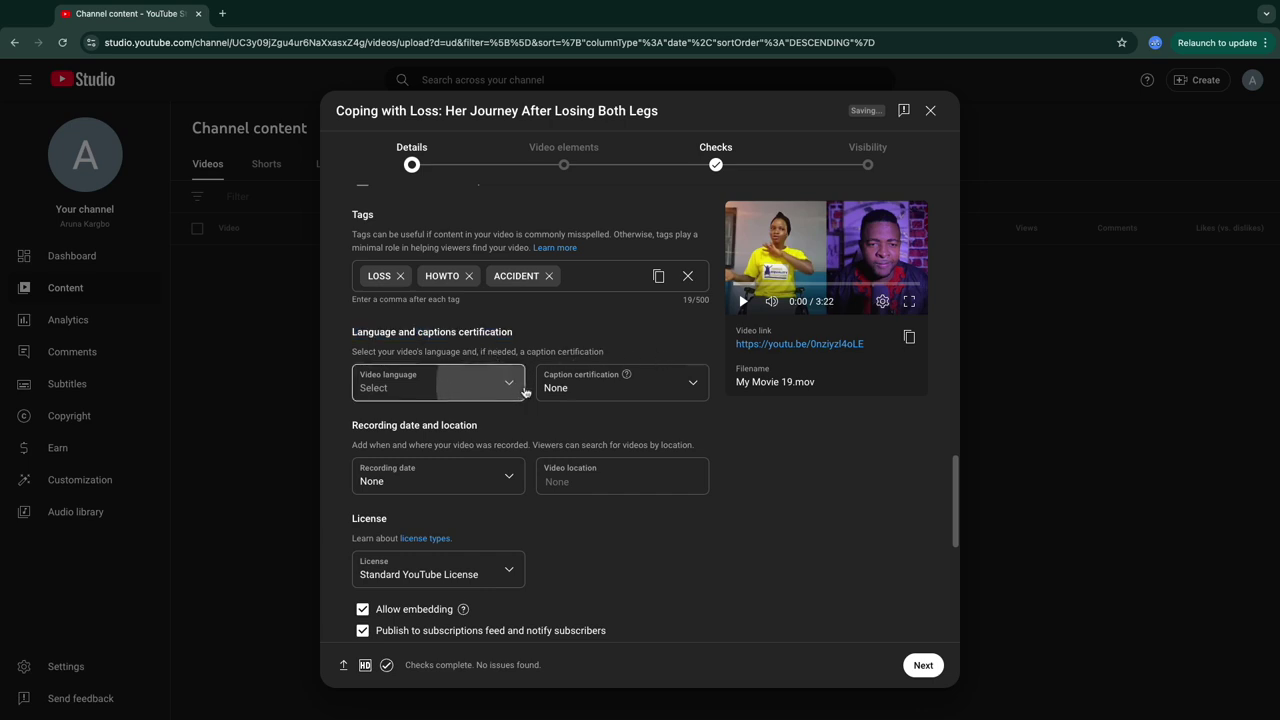
{"action": "scroll", "coordinate": [419, 455], "scroll_direction": "down", "scroll_amount": 8}
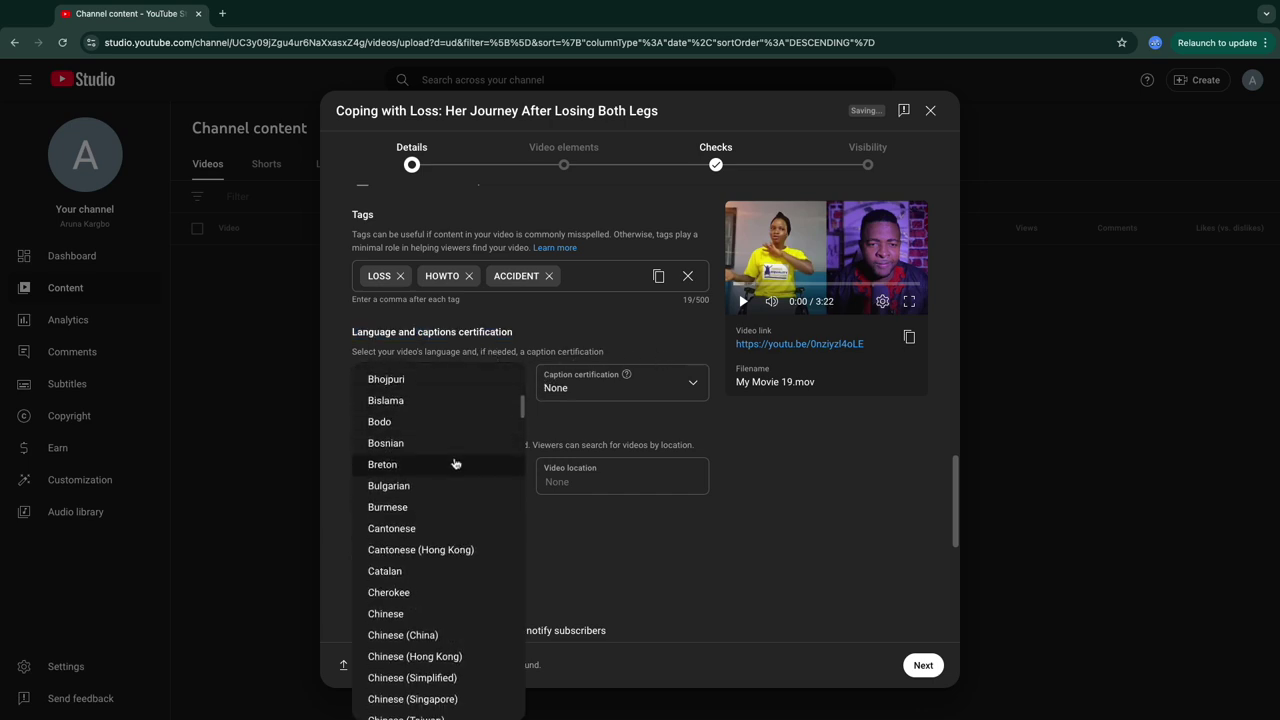
{"action": "scroll", "coordinate": [449, 431], "scroll_direction": "up", "scroll_amount": 3}
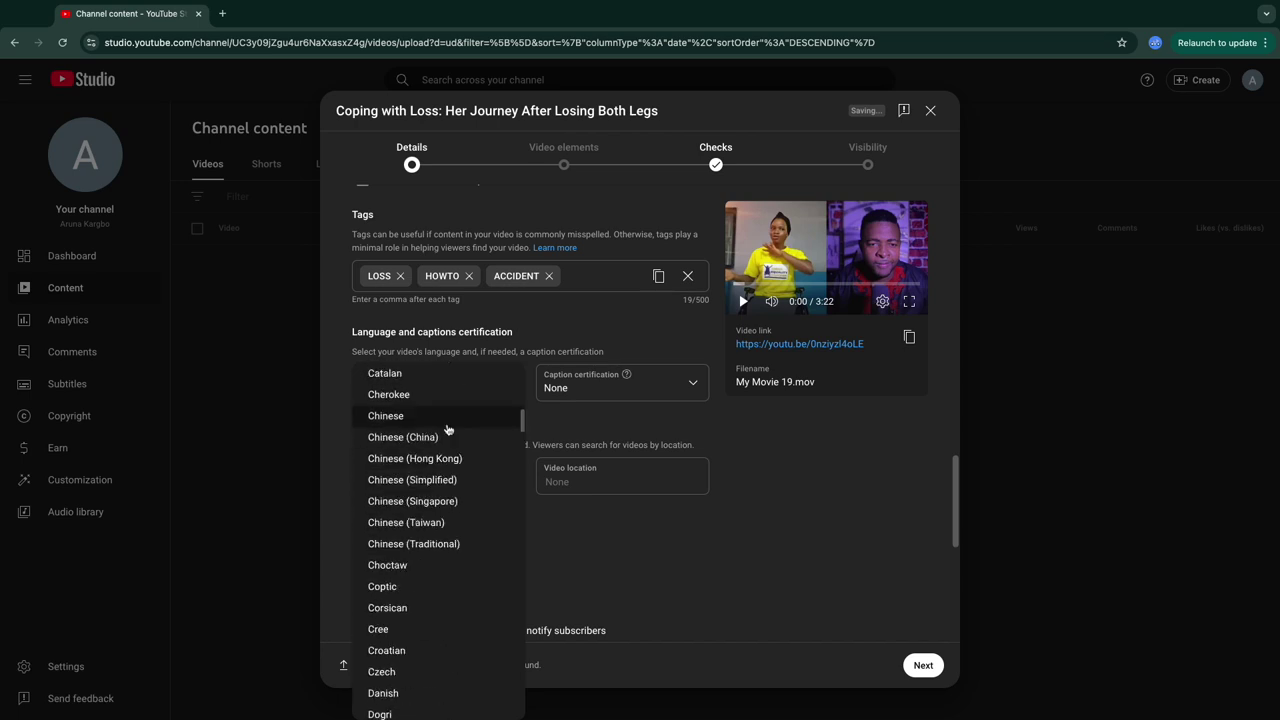
{"action": "scroll", "coordinate": [453, 432], "scroll_direction": "down", "scroll_amount": 2}
{"action": "scroll", "coordinate": [453, 432], "scroll_direction": "down", "scroll_amount": 5}
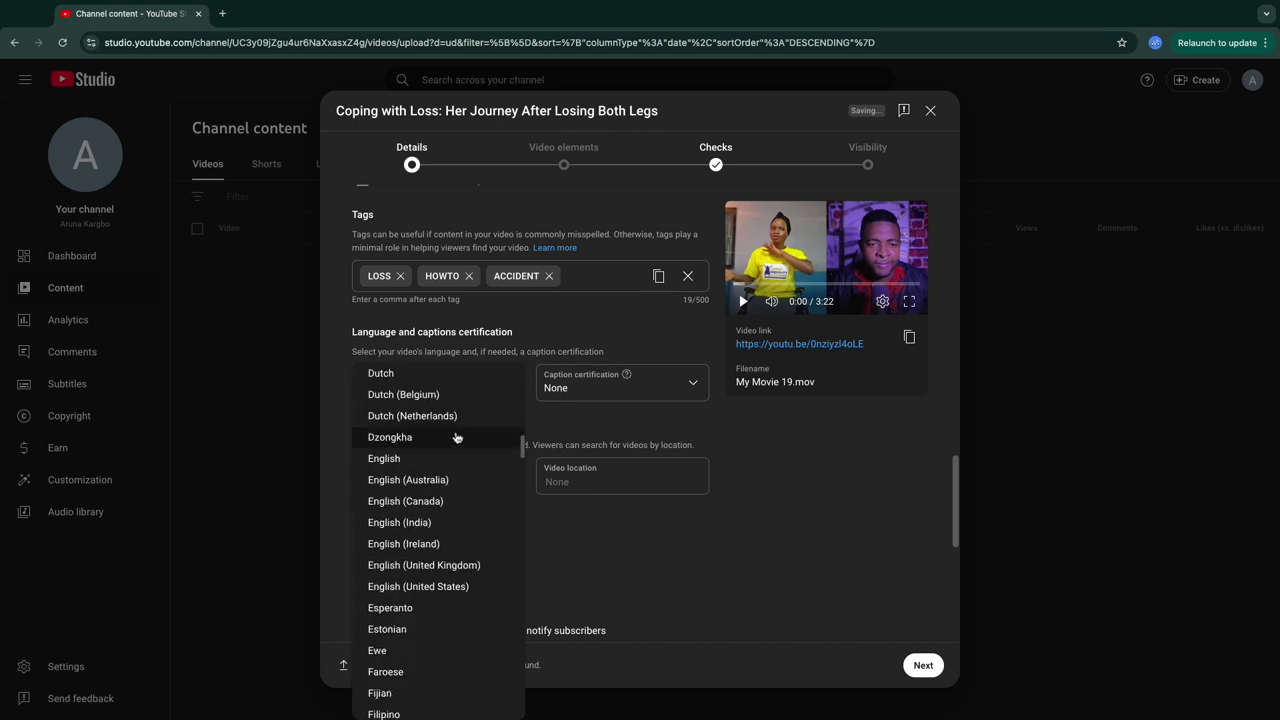
{"action": "scroll", "coordinate": [403, 409], "scroll_direction": "up", "scroll_amount": 3}
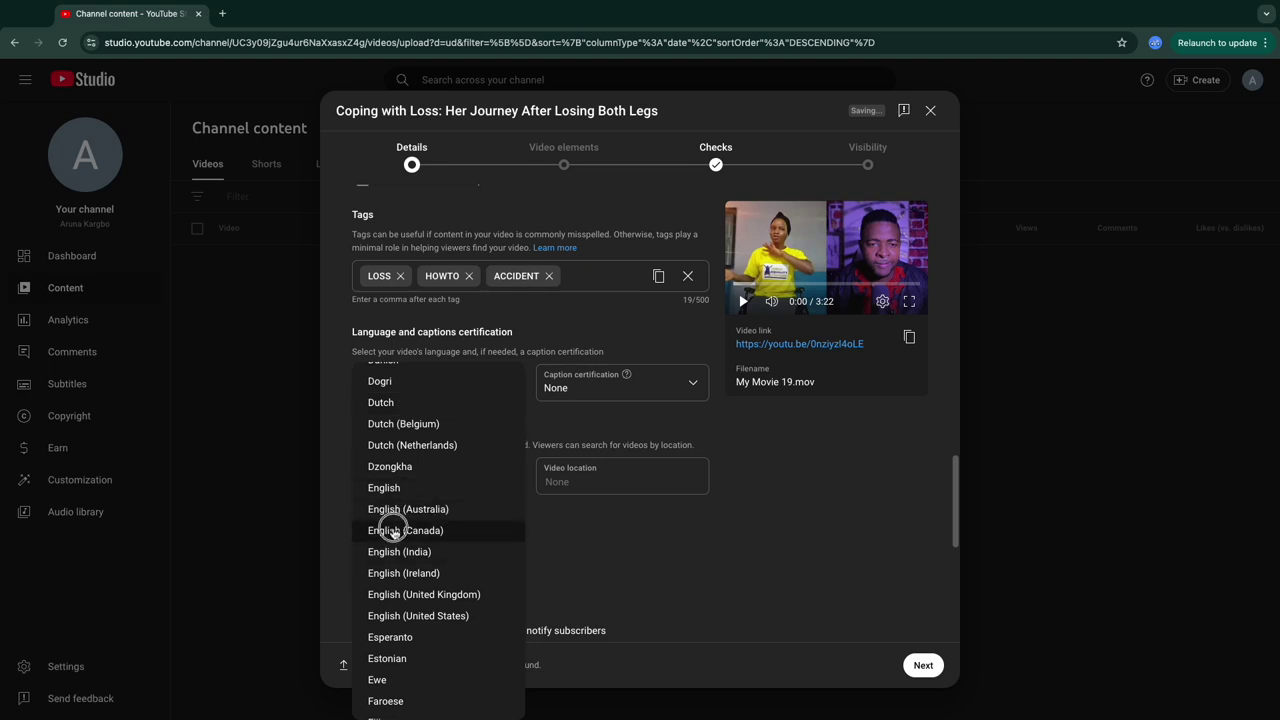
{"action": "left_click", "coordinate": [393, 530]}
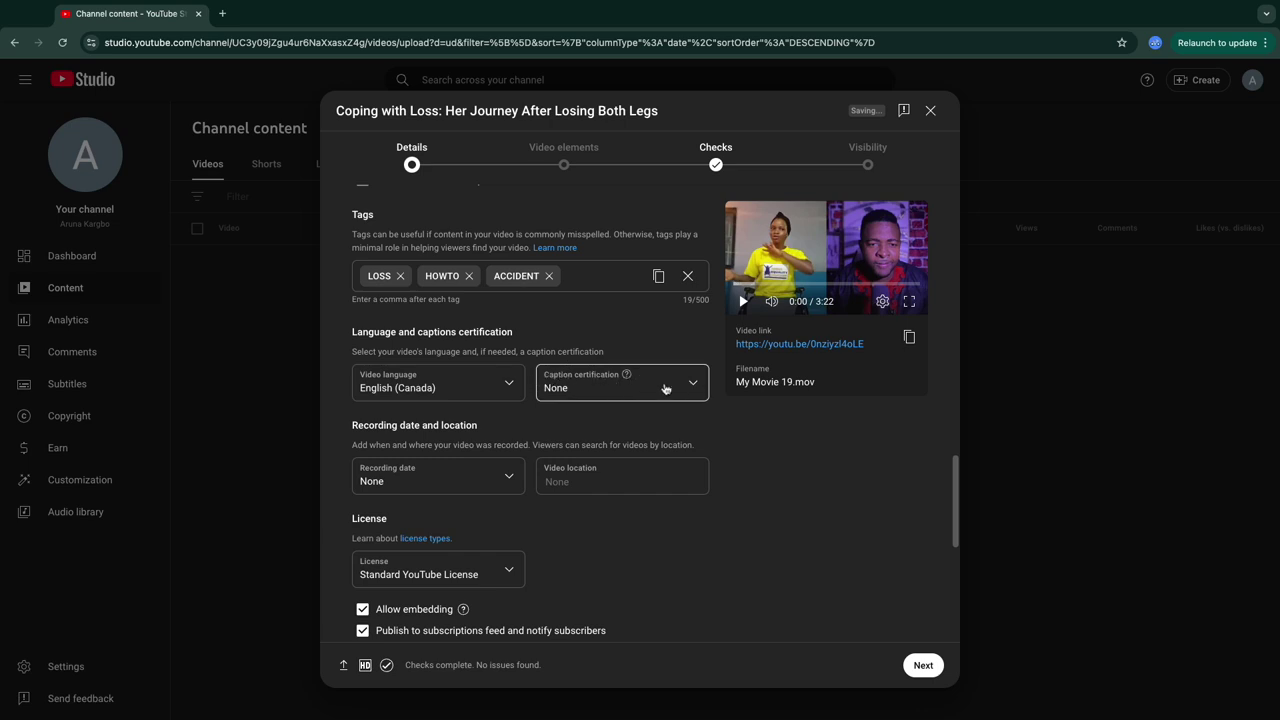
Set the recording date to Oct 23, 2024 and the video location to Canada.
{"action": "mouse_move", "coordinate": [623, 375]}
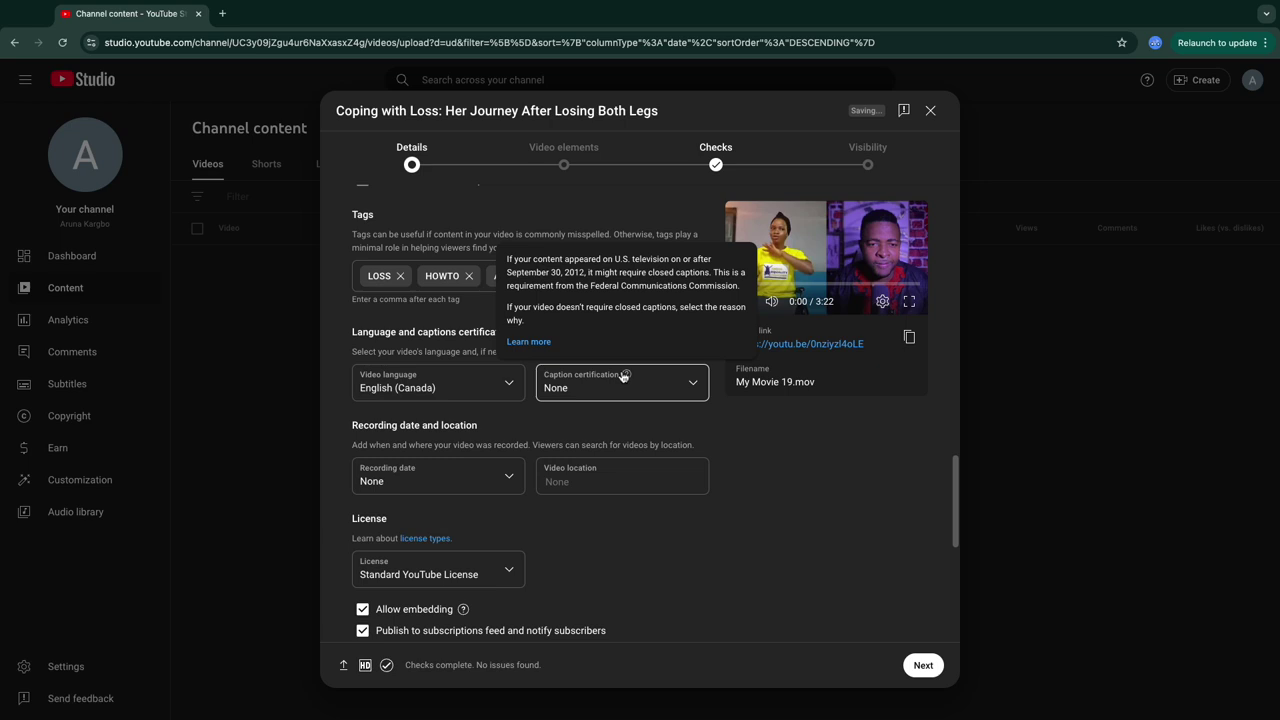
{"action": "scroll", "coordinate": [623, 375], "scroll_direction": "down", "scroll_amount": 1}
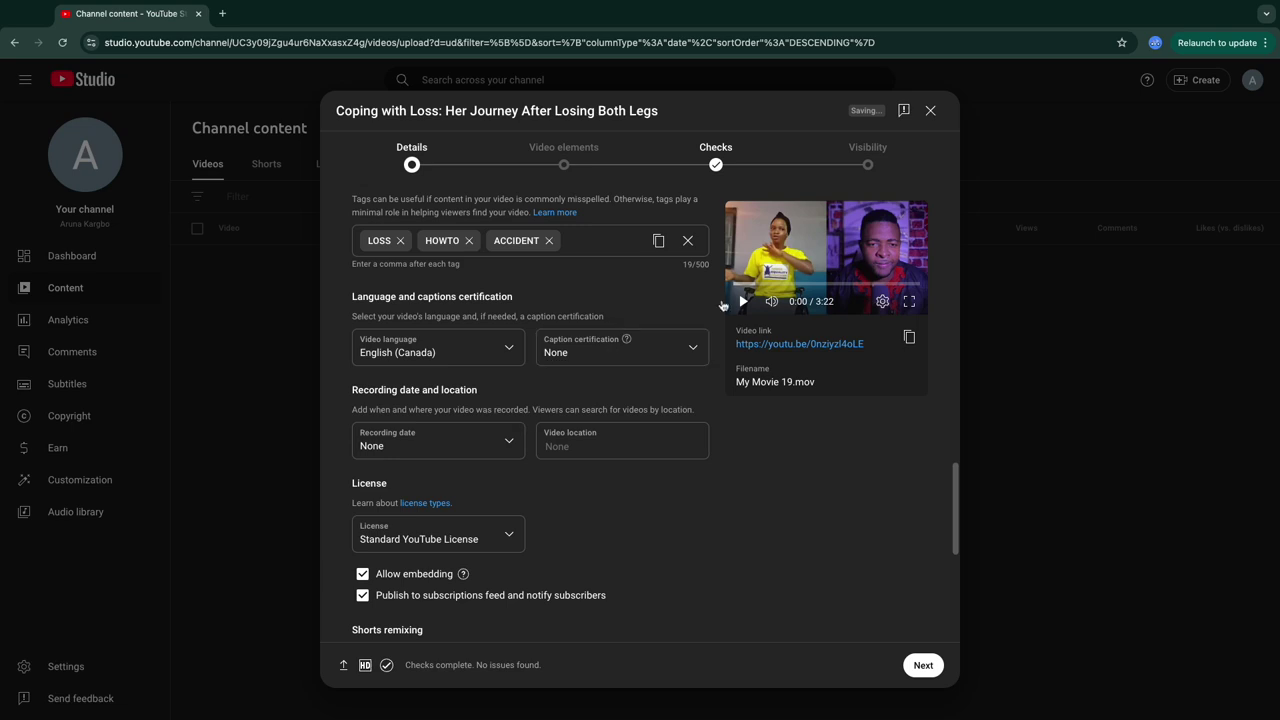
{"action": "left_click", "coordinate": [505, 440]}
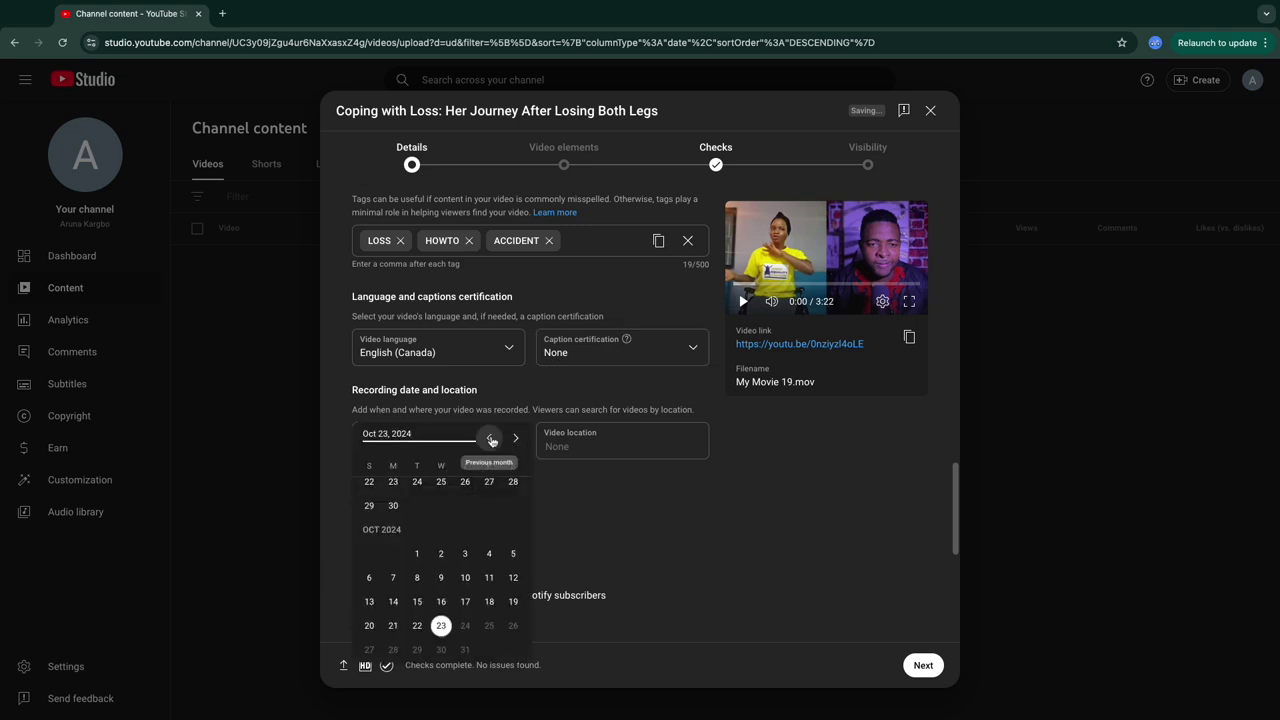
{"action": "left_click", "coordinate": [440, 626]}
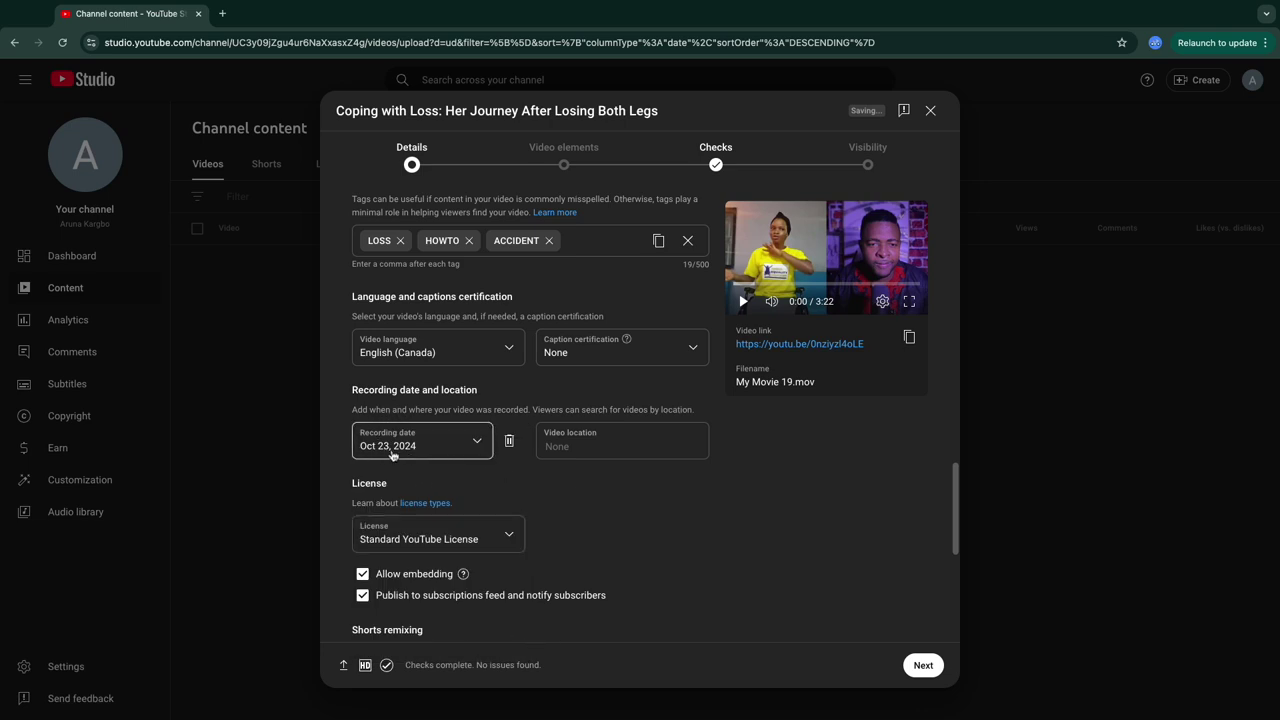
{"action": "left_click", "coordinate": [580, 442]}
{"action": "type", "text": "C"}
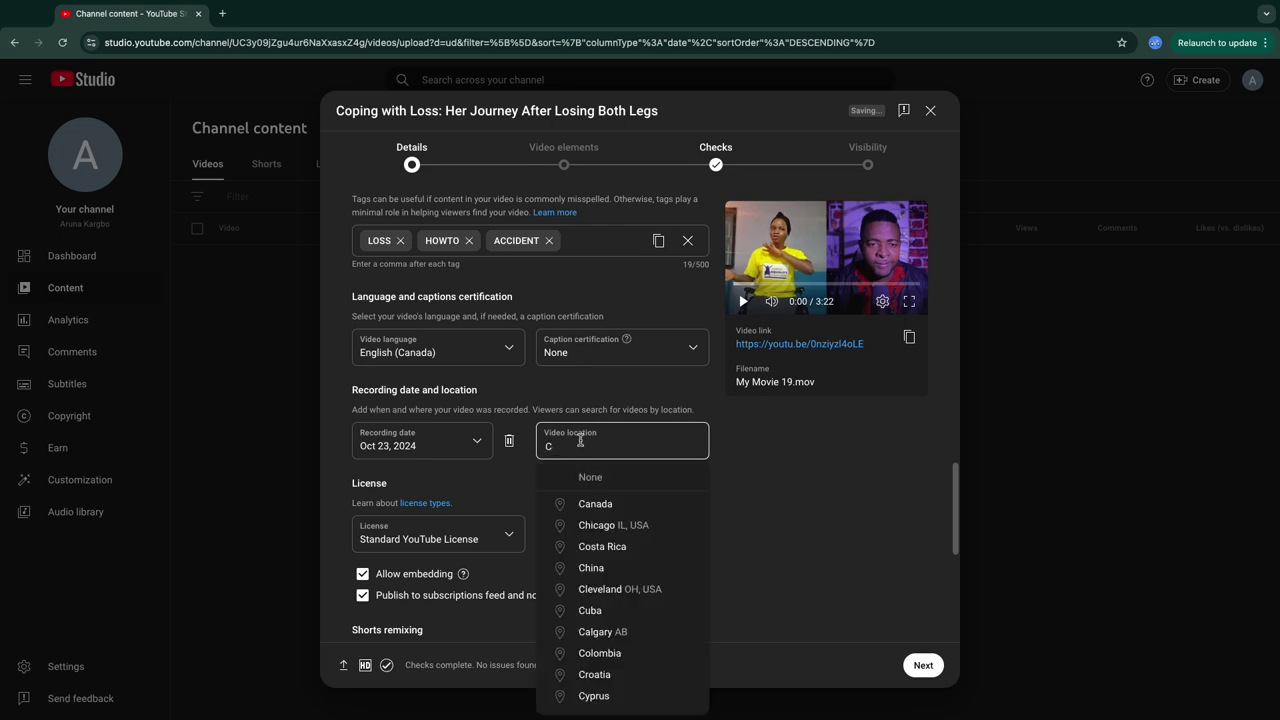
{"action": "left_click", "coordinate": [610, 505]}
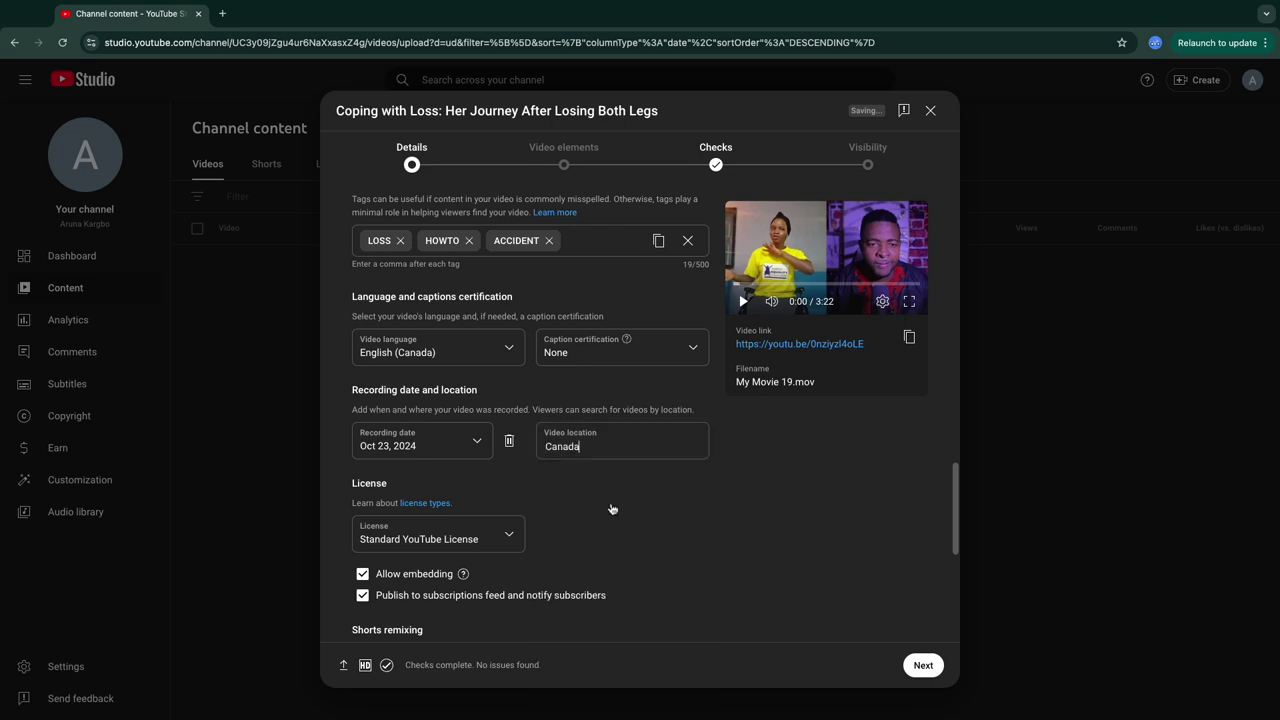
Set the video's license to Creative Commons - Attribution and disallow embedding.
{"action": "scroll", "coordinate": [506, 498], "scroll_direction": "down", "scroll_amount": 2}
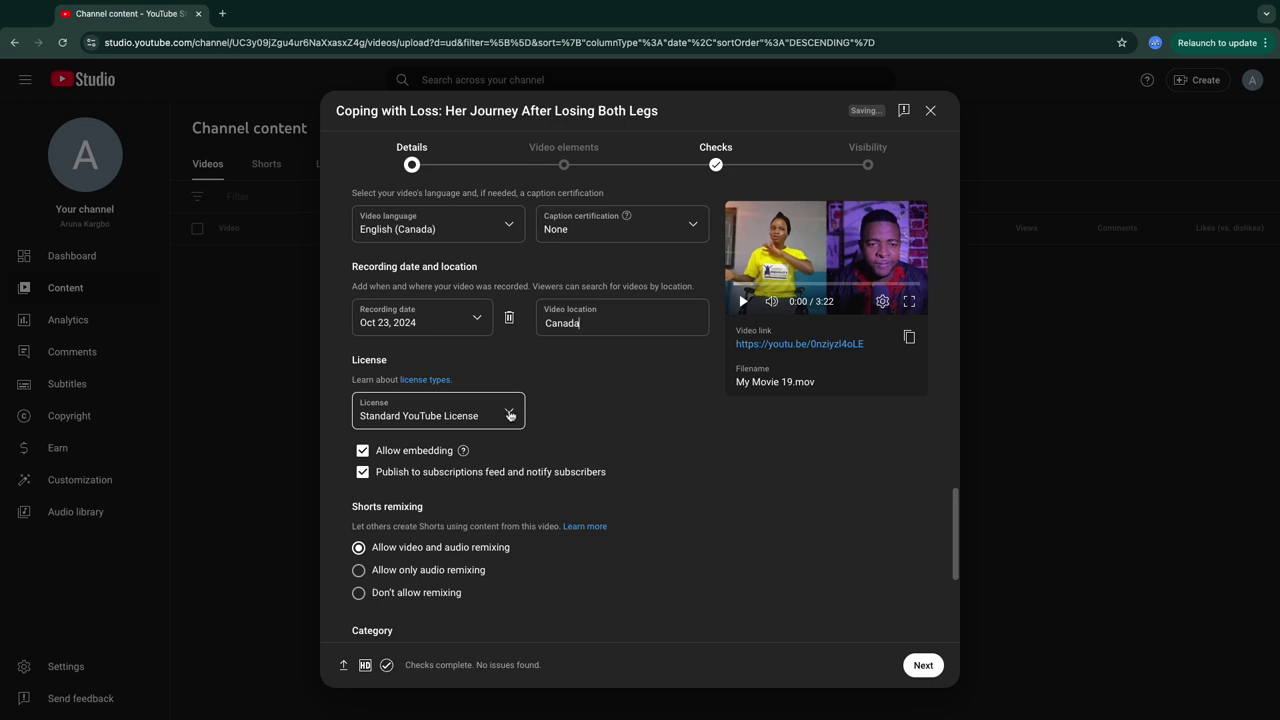
{"action": "left_click", "coordinate": [510, 415]}
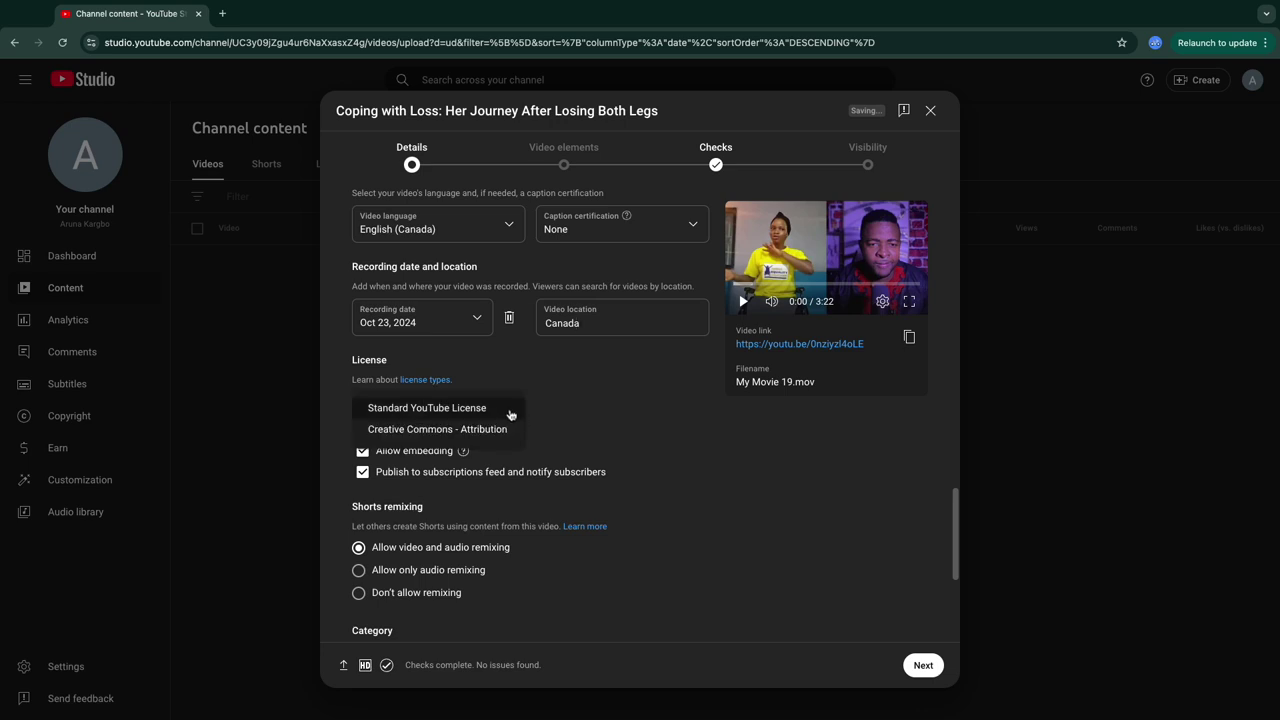
{"action": "left_click", "coordinate": [453, 429]}
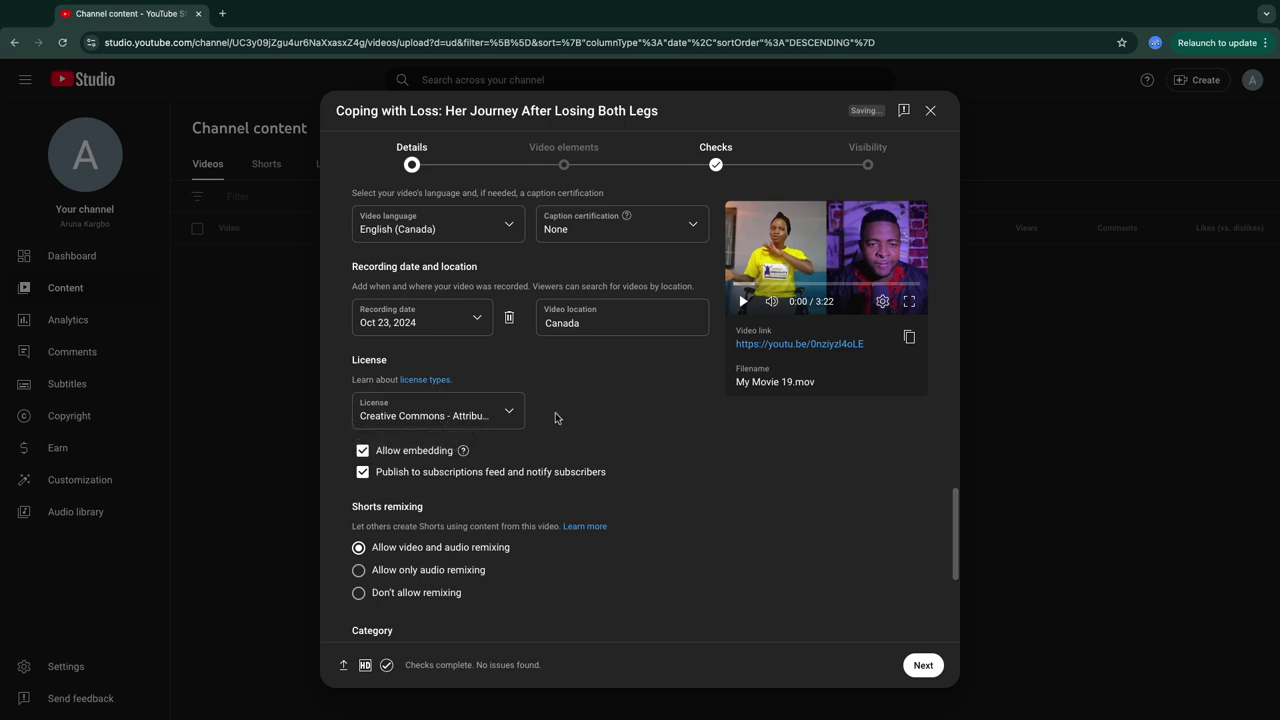
{"action": "scroll", "coordinate": [582, 402], "scroll_direction": "down", "scroll_amount": 1}
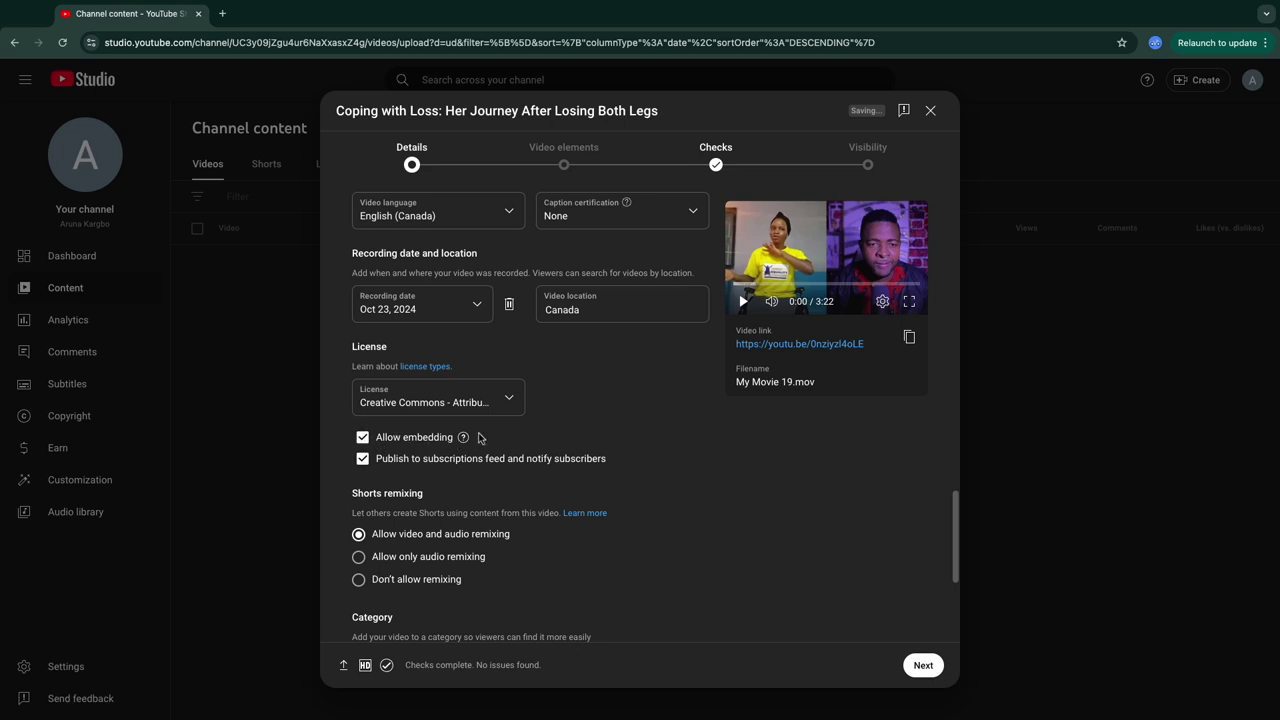
{"action": "scroll", "coordinate": [490, 437], "scroll_direction": "down", "scroll_amount": 1}
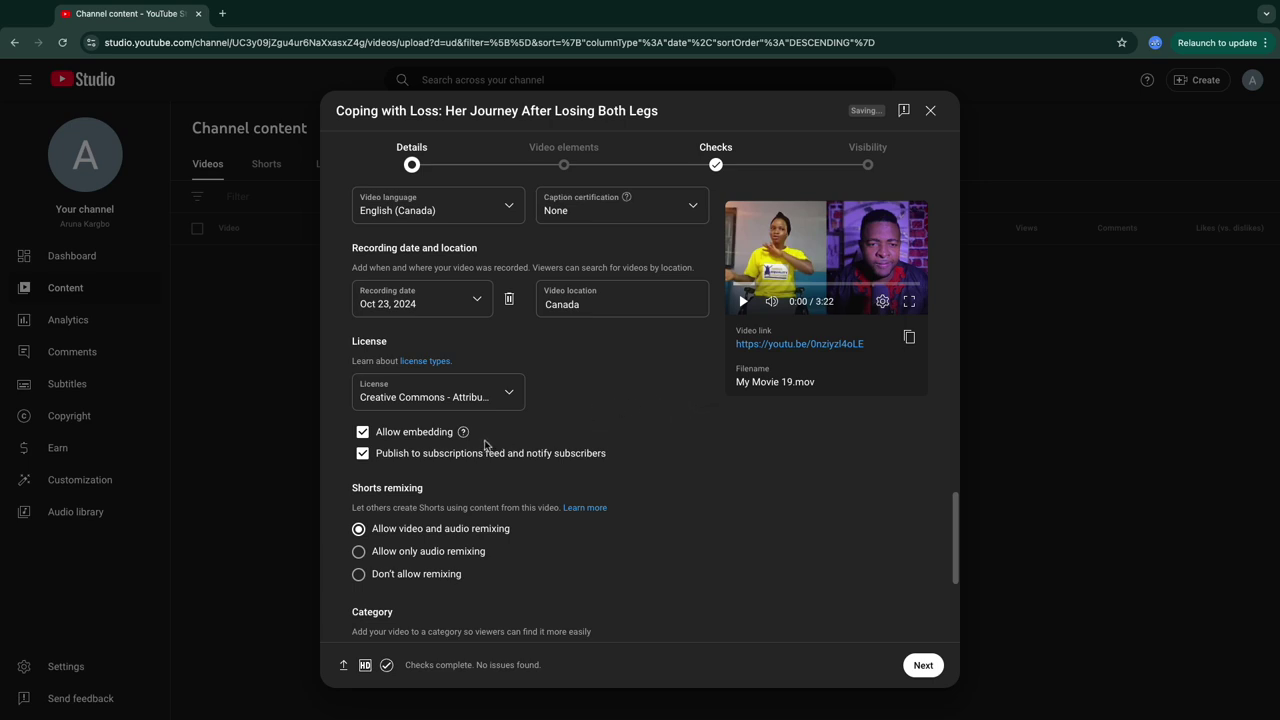
{"action": "mouse_move", "coordinate": [463, 435]}
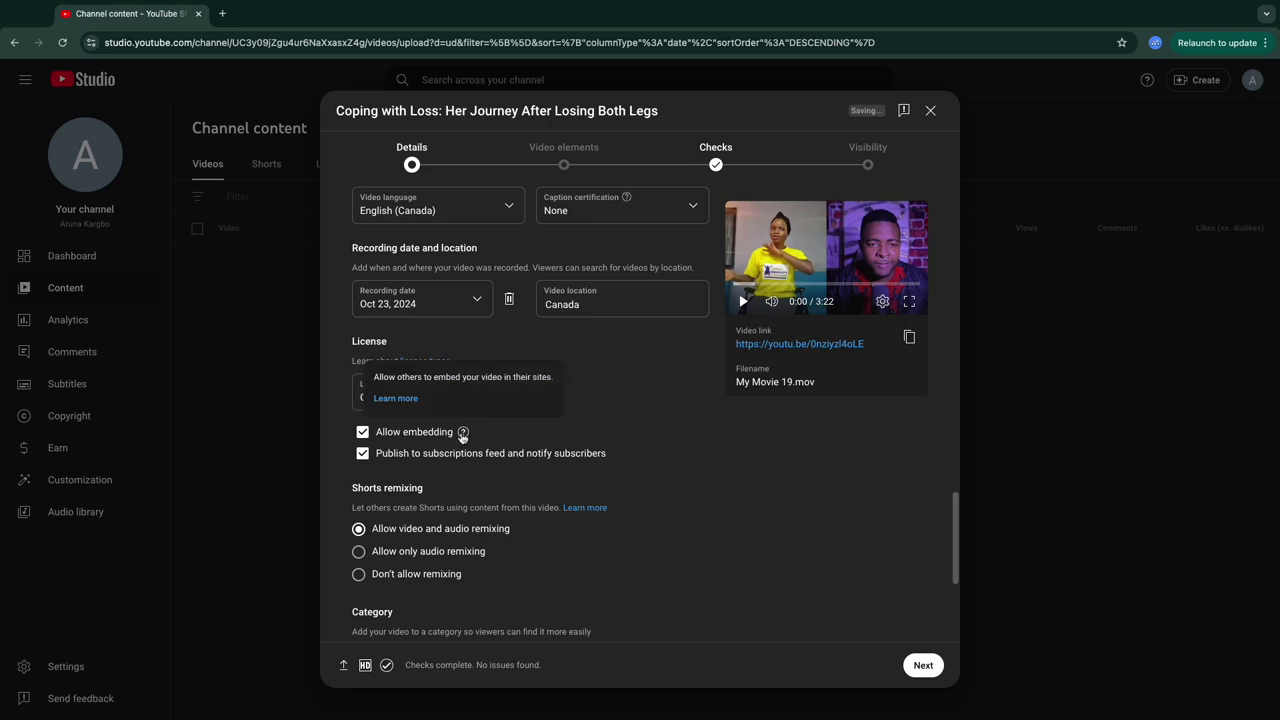
{"action": "left_click", "coordinate": [365, 432]}
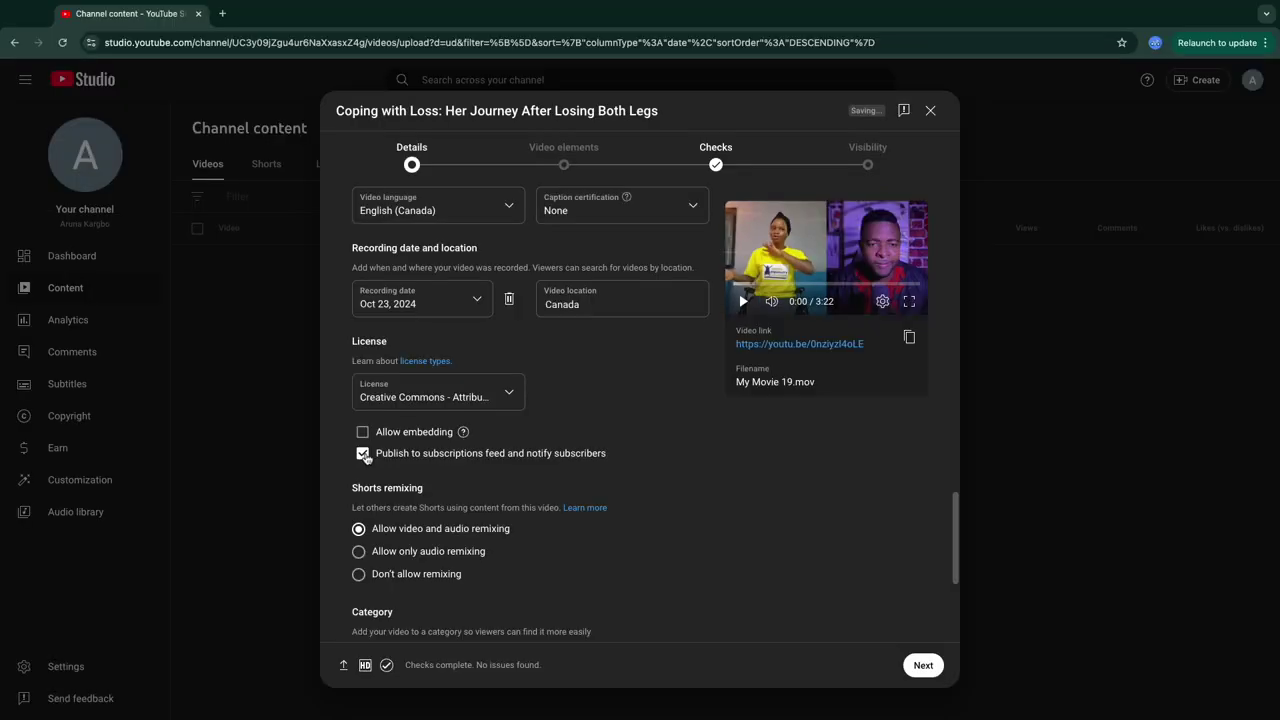
Turn off publishing the video to the subscriptions feed and notifying subscribers.
{"action": "left_click", "coordinate": [363, 454]}
{"action": "scroll", "coordinate": [485, 450], "scroll_direction": "down", "scroll_amount": 2}
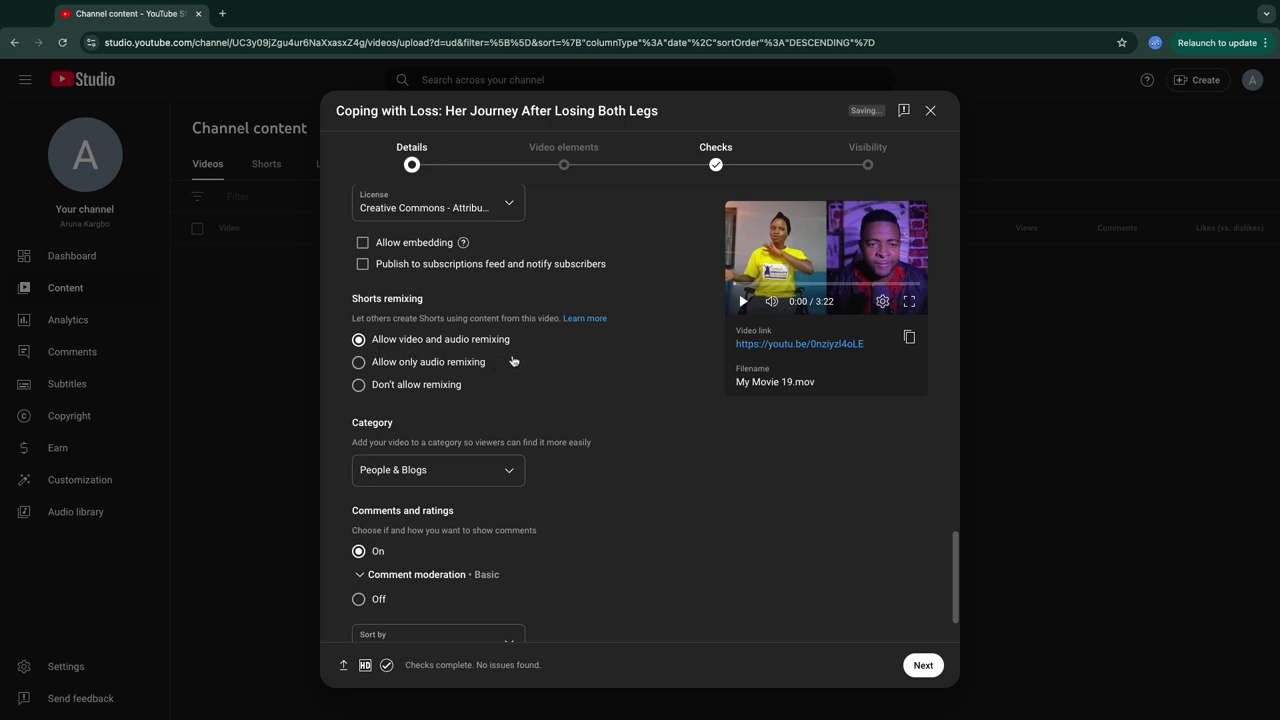
Look through the available video categories without choosing a different one.
{"action": "scroll", "coordinate": [521, 367], "scroll_direction": "down", "scroll_amount": 1}
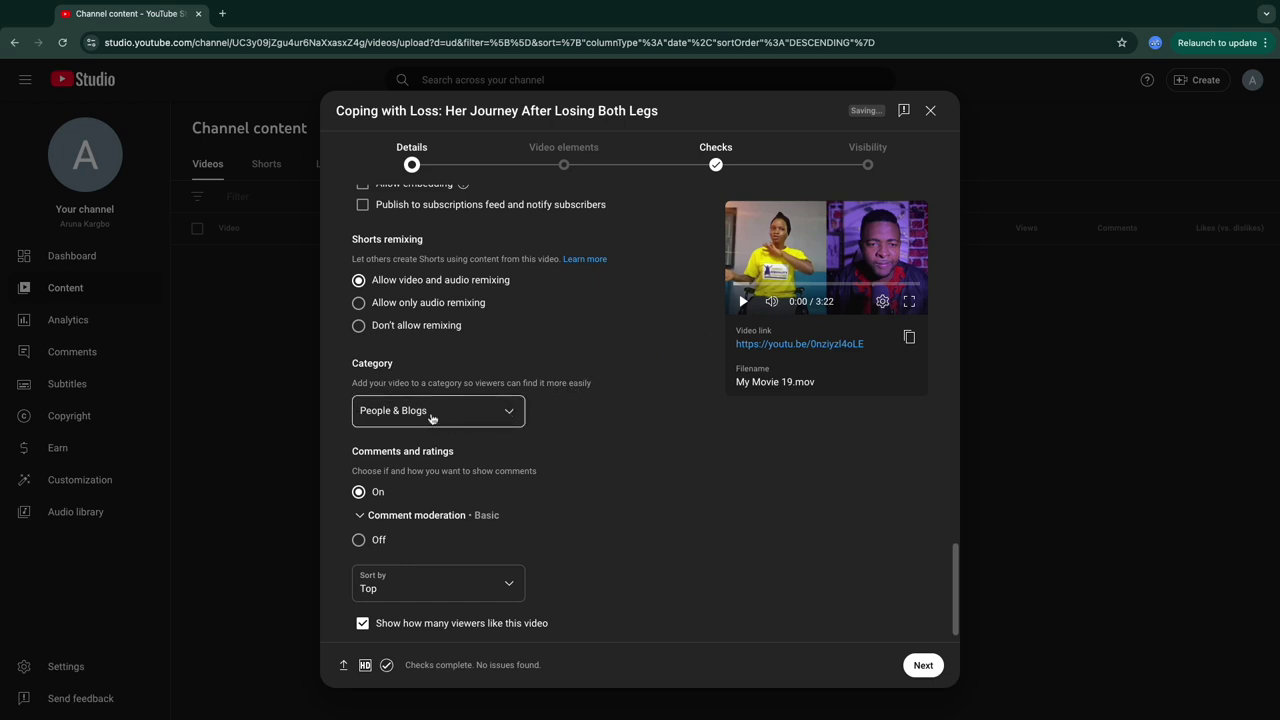
{"action": "left_click", "coordinate": [508, 409]}
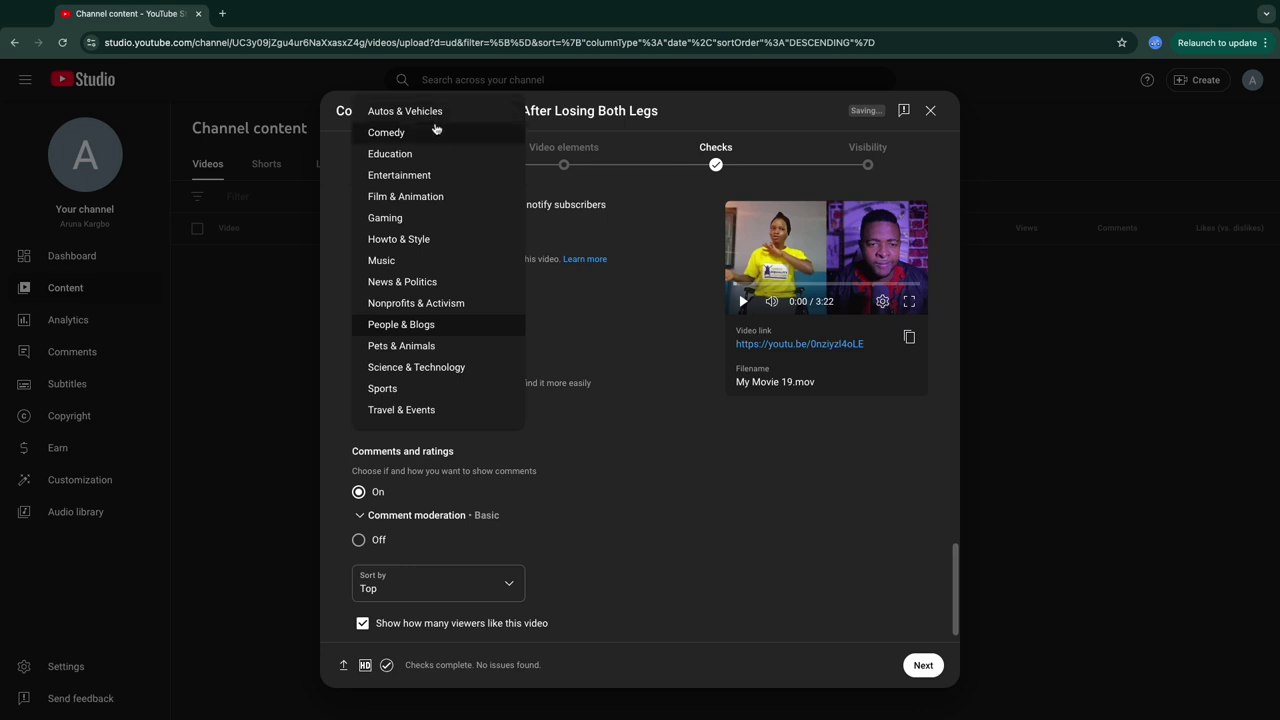
{"action": "left_click", "coordinate": [575, 445]}
Set comment sorting to Top and keep the option to show how many viewers like the video enabled.
{"action": "scroll", "coordinate": [492, 460], "scroll_direction": "down", "scroll_amount": 1}
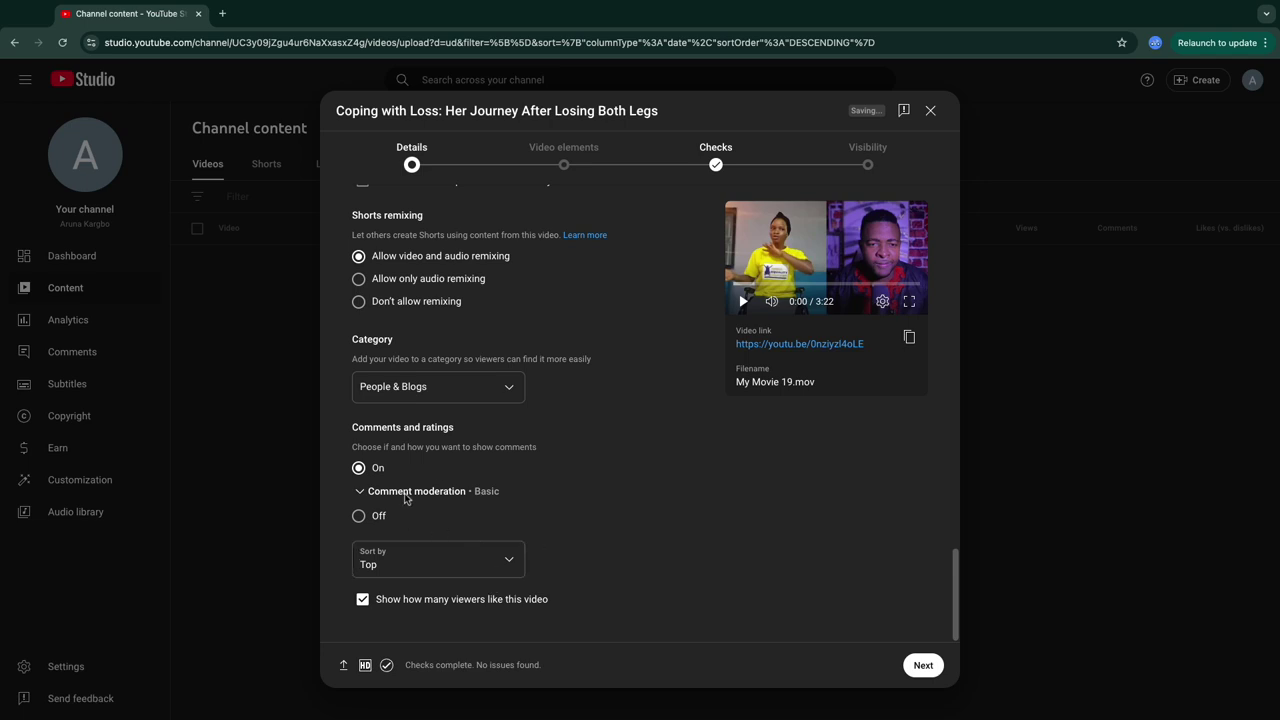
{"action": "left_click", "coordinate": [493, 555]}
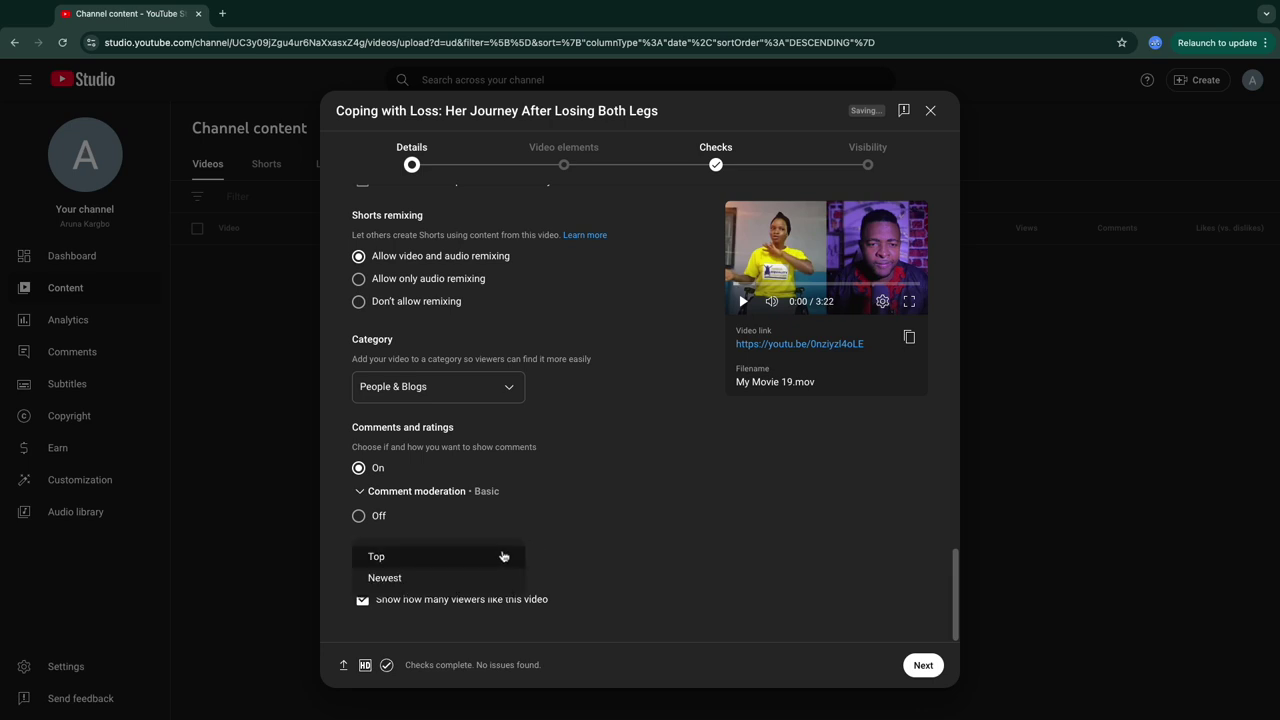
{"action": "left_click", "coordinate": [415, 557]}
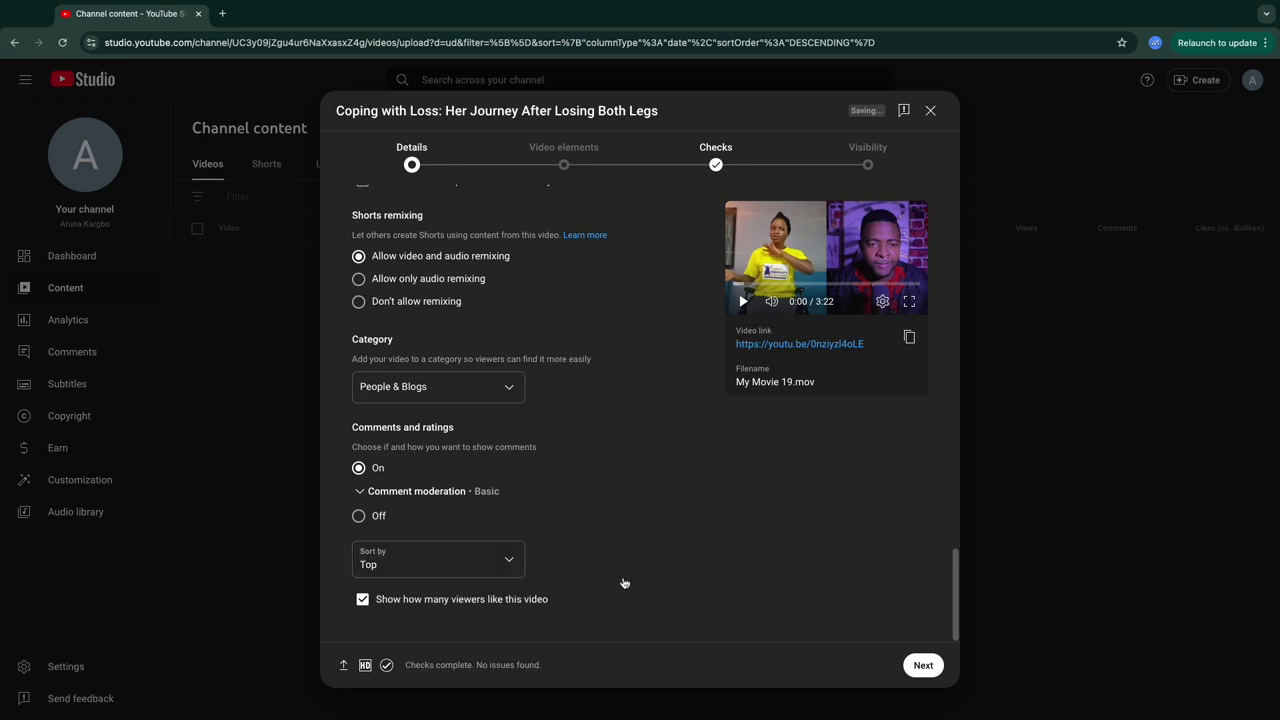
{"action": "left_click", "coordinate": [363, 600]}
{"action": "left_click", "coordinate": [363, 600]}
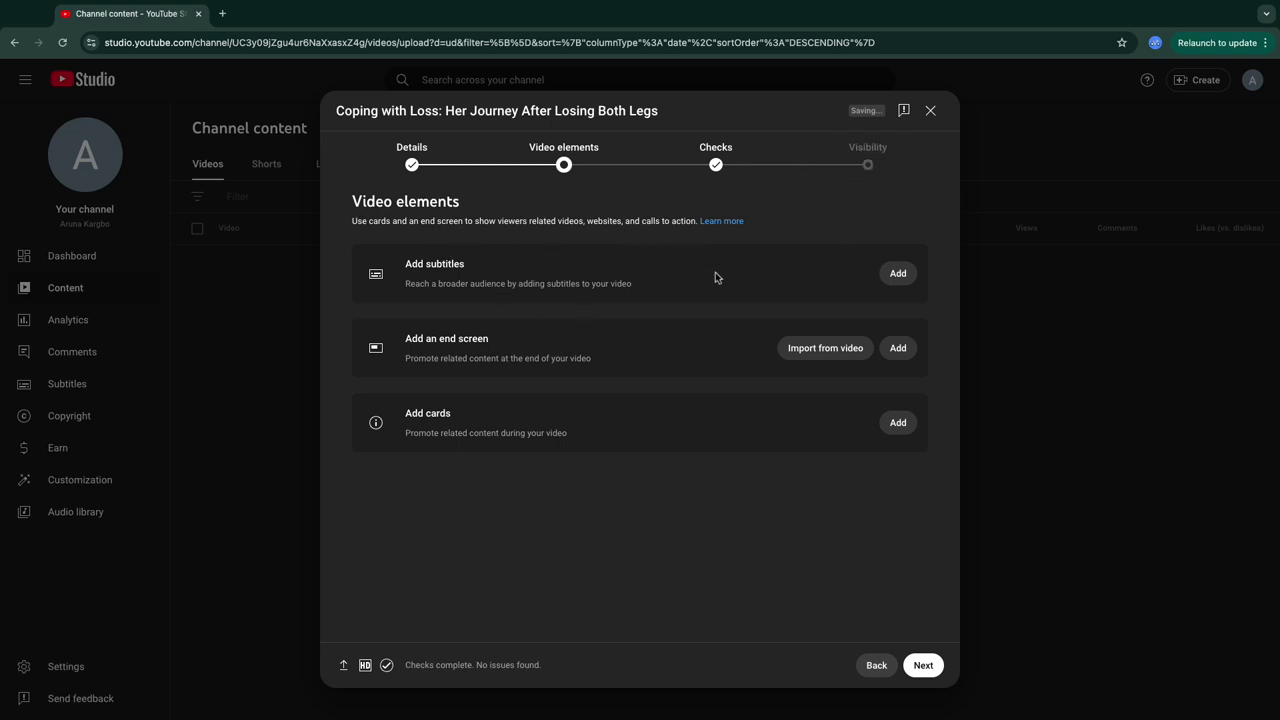
Add an end screen to the video using the two-video layout.
{"action": "left_click", "coordinate": [895, 272]}
{"action": "left_click", "coordinate": [896, 348]}
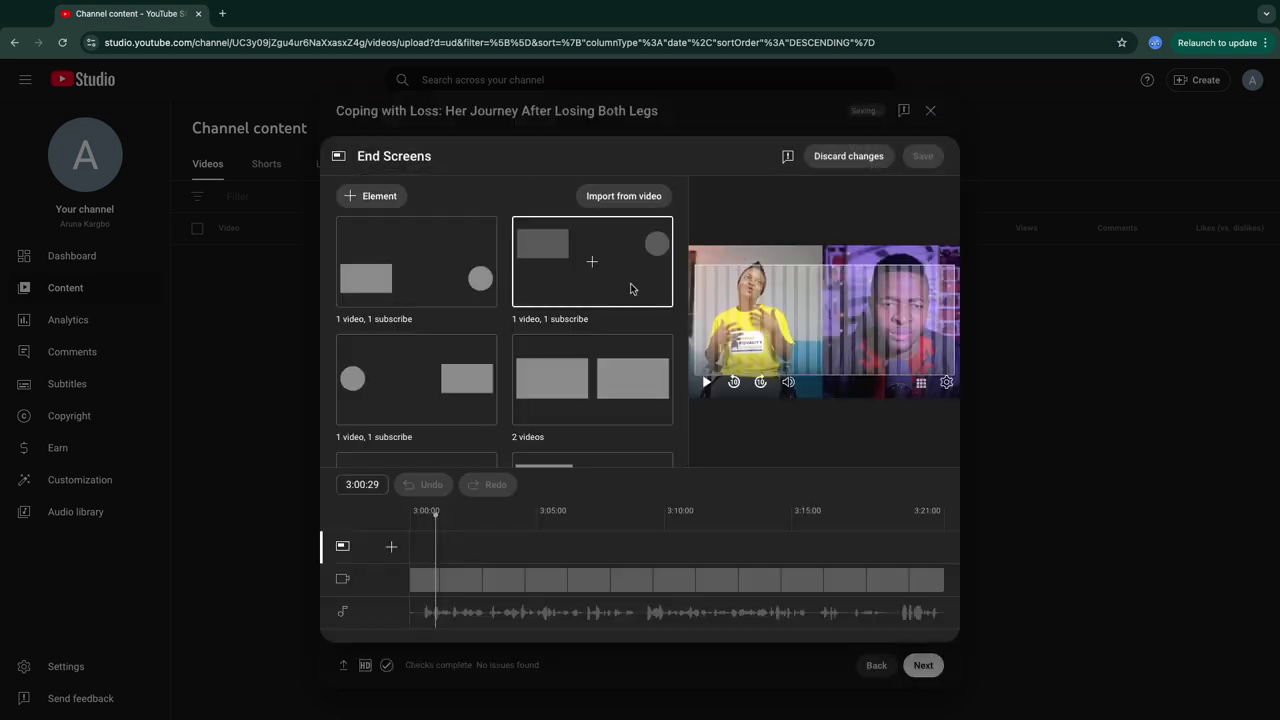
{"action": "left_click", "coordinate": [590, 377]}
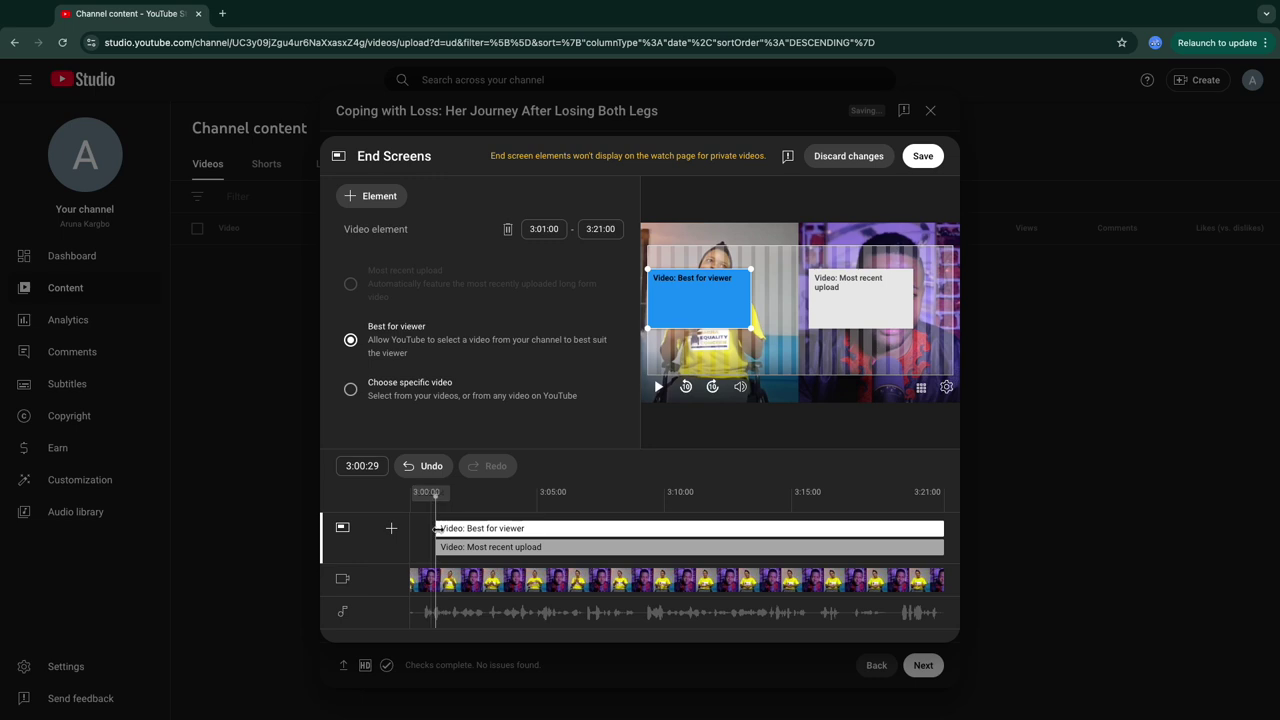
Set both end screen video elements, Best for viewer and Most recent upload, to start at 3:16:00 and save the end screen.
{"action": "left_click_drag", "start_coordinate": [435, 528], "coordinate": [818, 513]}
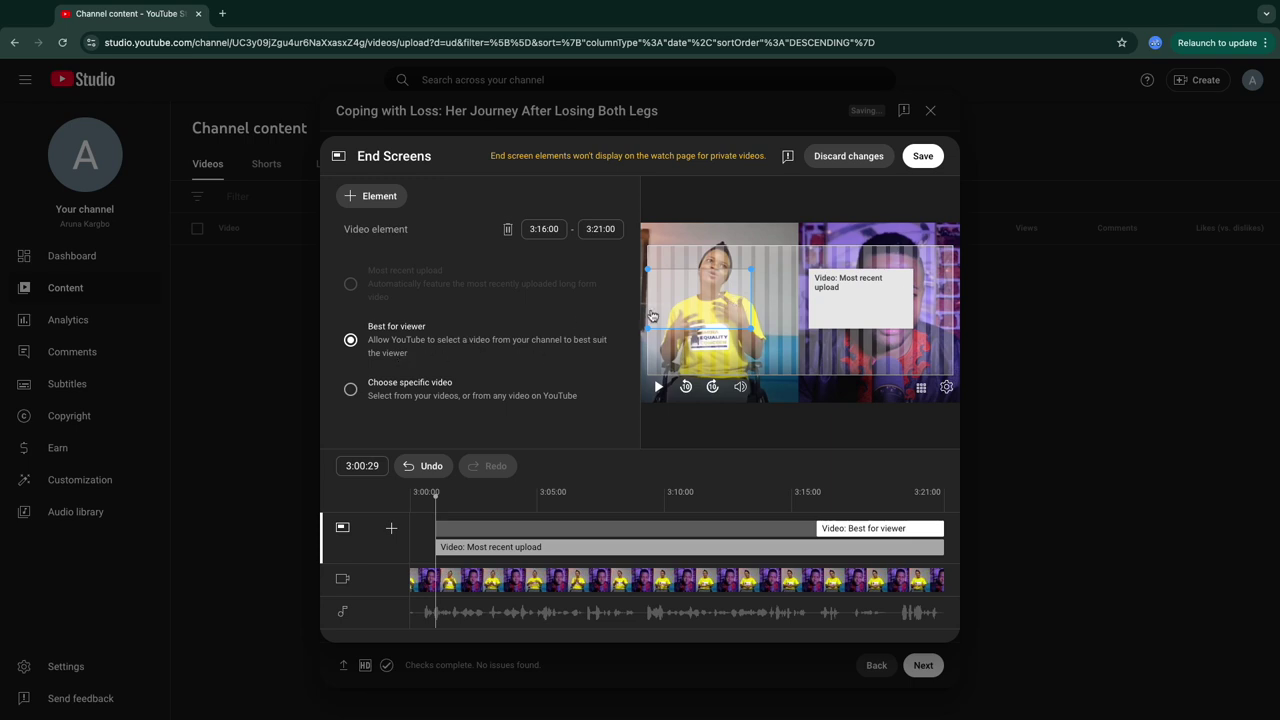
{"action": "left_click", "coordinate": [460, 390]}
{"action": "key", "text": "Escape"}
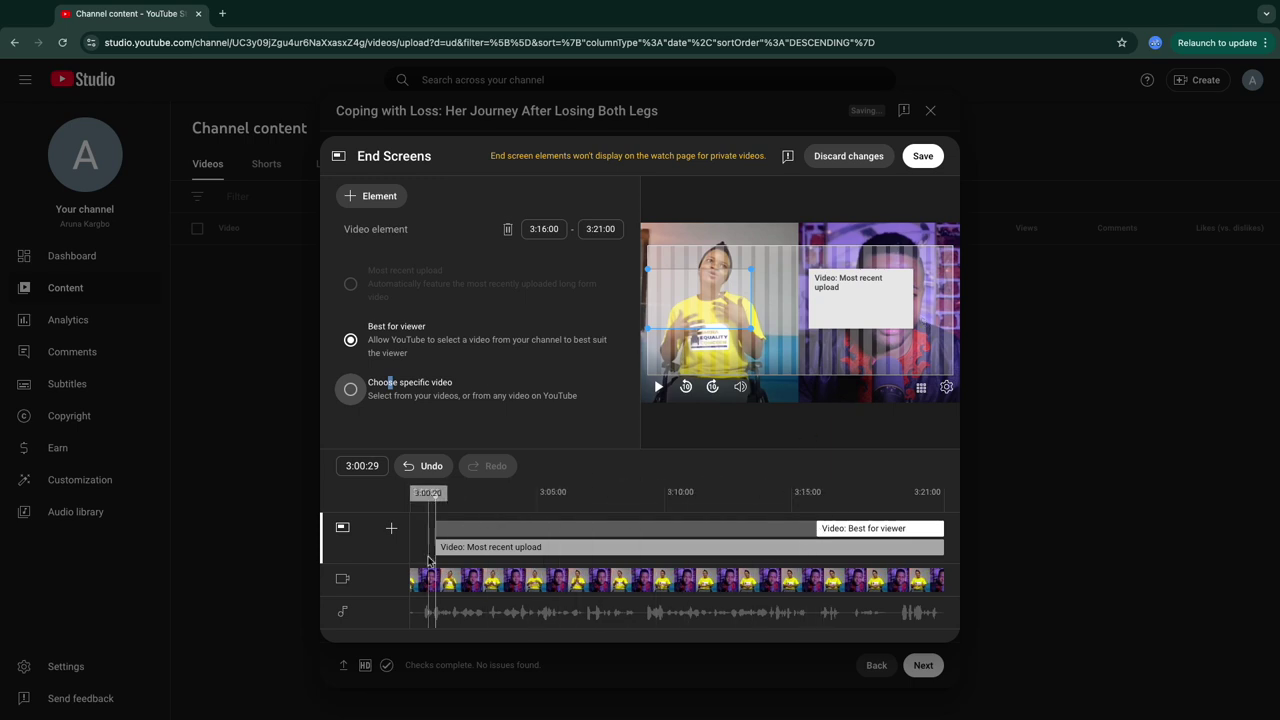
{"action": "left_click_drag", "start_coordinate": [436, 548], "coordinate": [903, 588]}
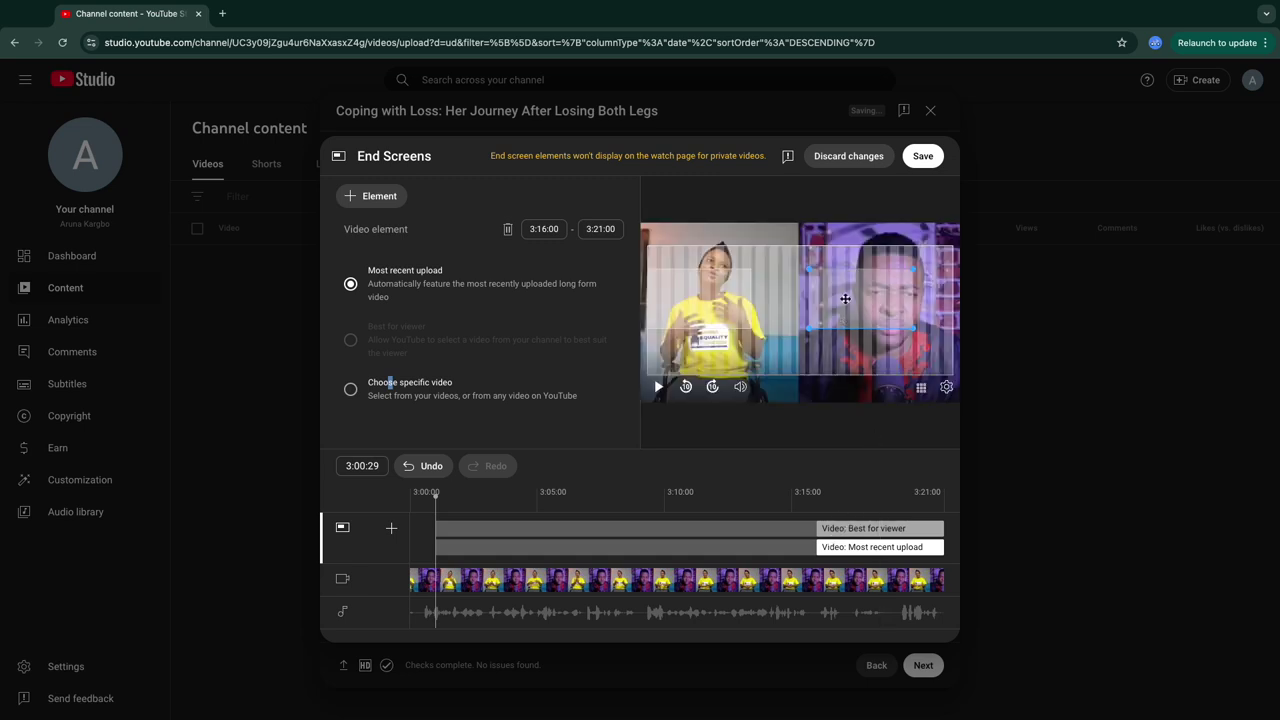
{"action": "left_click", "coordinate": [922, 157]}
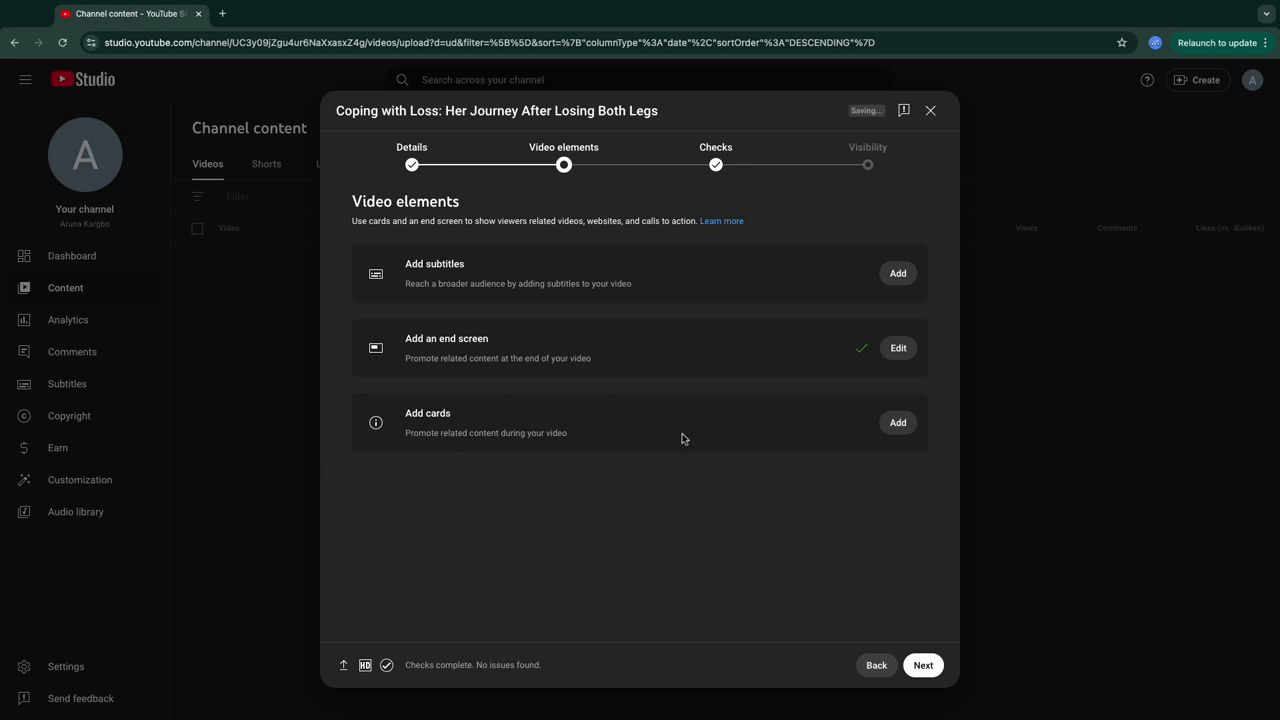
Add a playlist card to the video that links to the PODCAST playlist.
{"action": "left_click", "coordinate": [898, 422]}
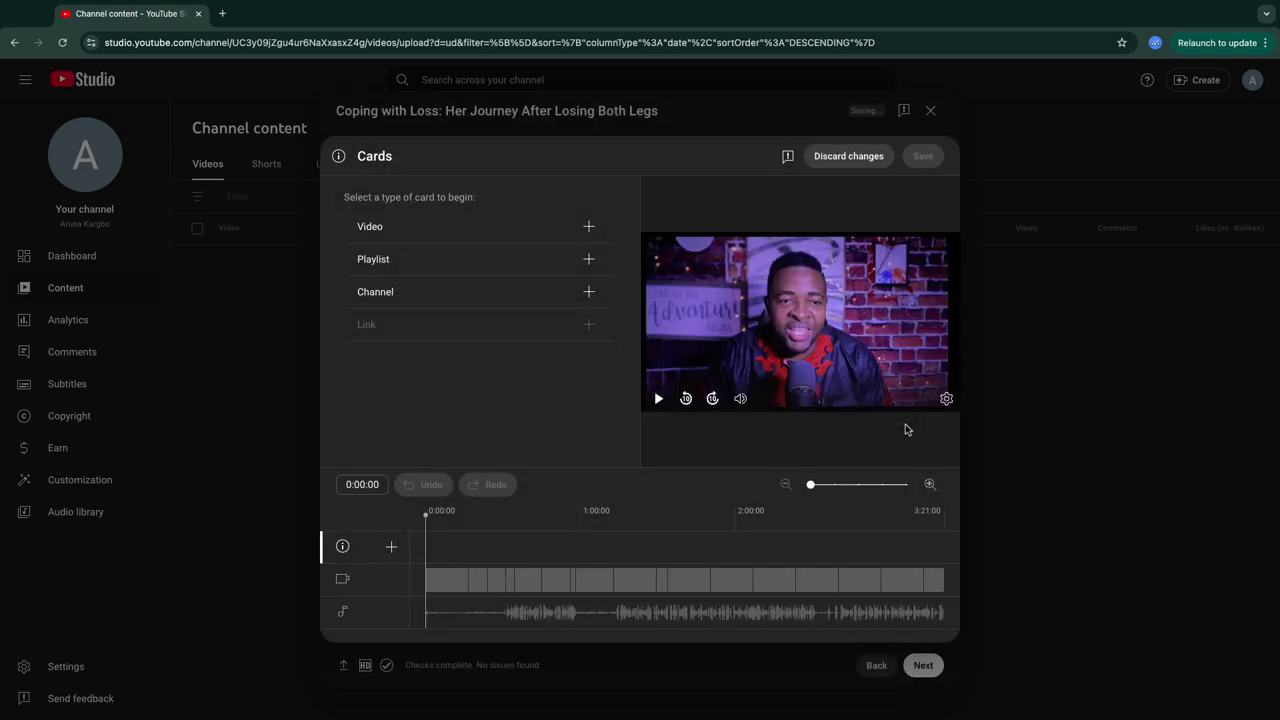
{"action": "left_click", "coordinate": [504, 256]}
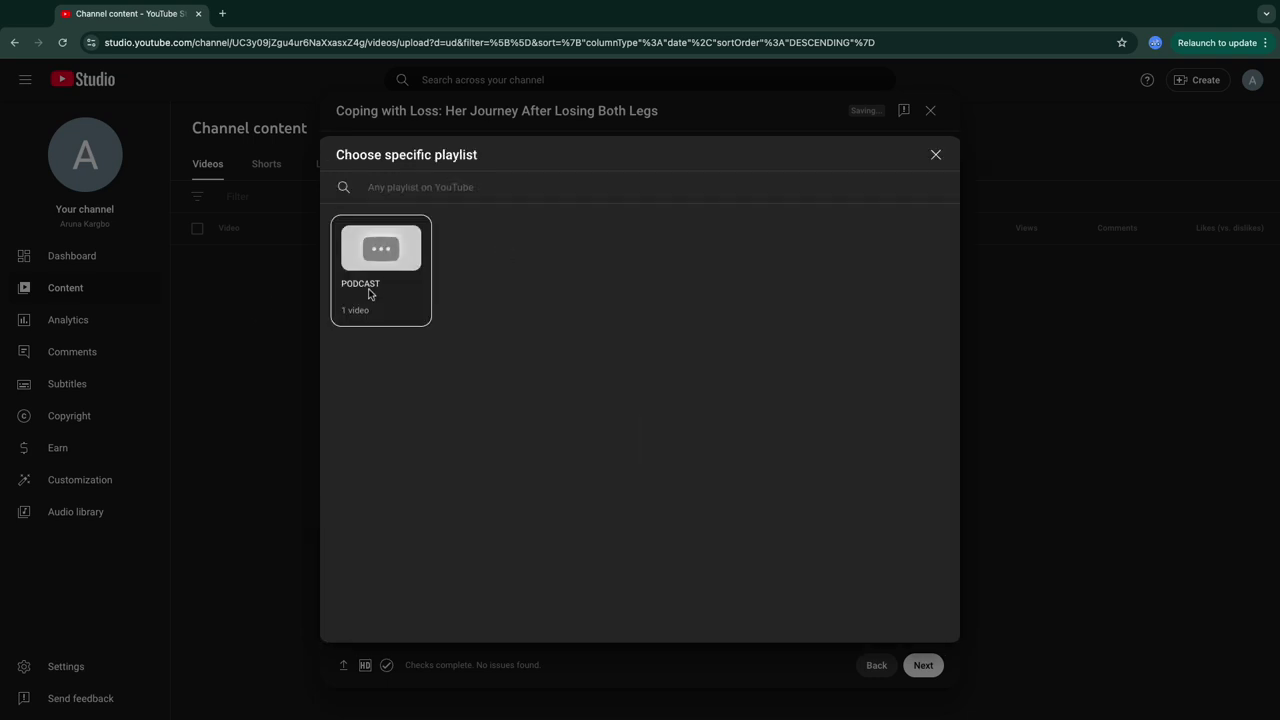
{"action": "left_click", "coordinate": [422, 306]}
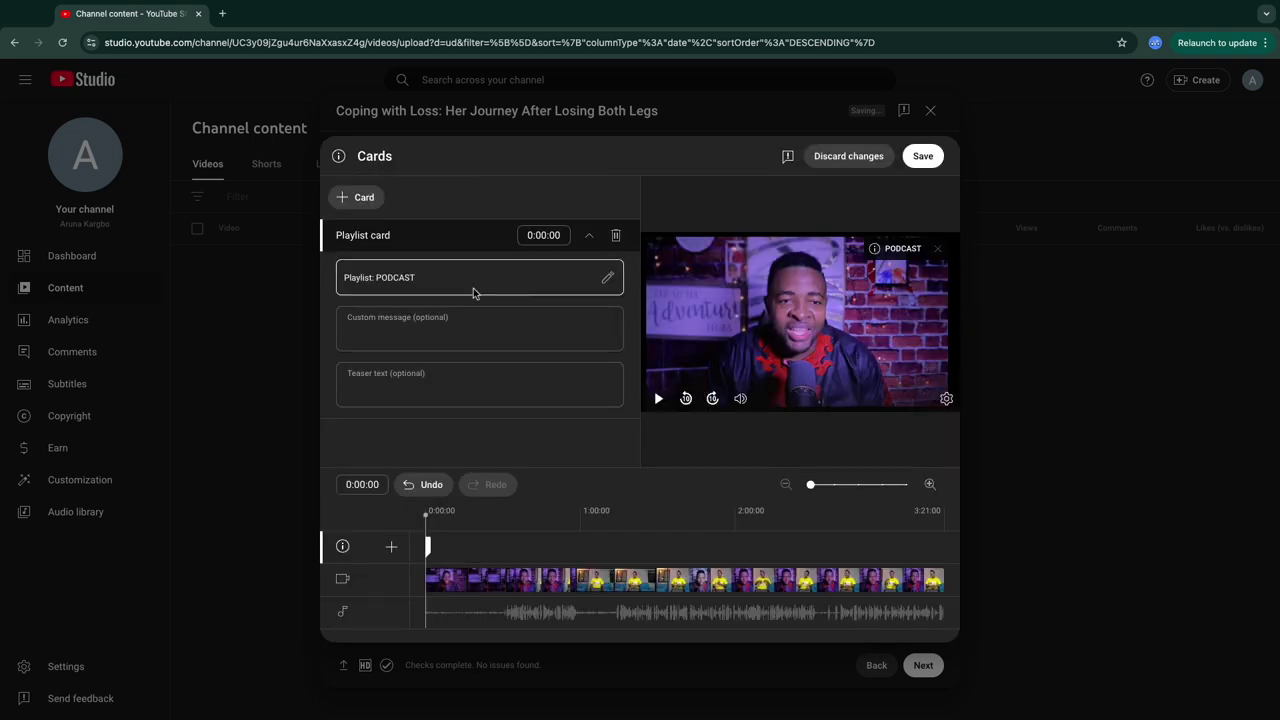
Move the PODCAST playlist card to 1:28:29 on the timeline and start the video preview.
{"action": "left_click", "coordinate": [646, 557]}
{"action": "left_click", "coordinate": [485, 548]}
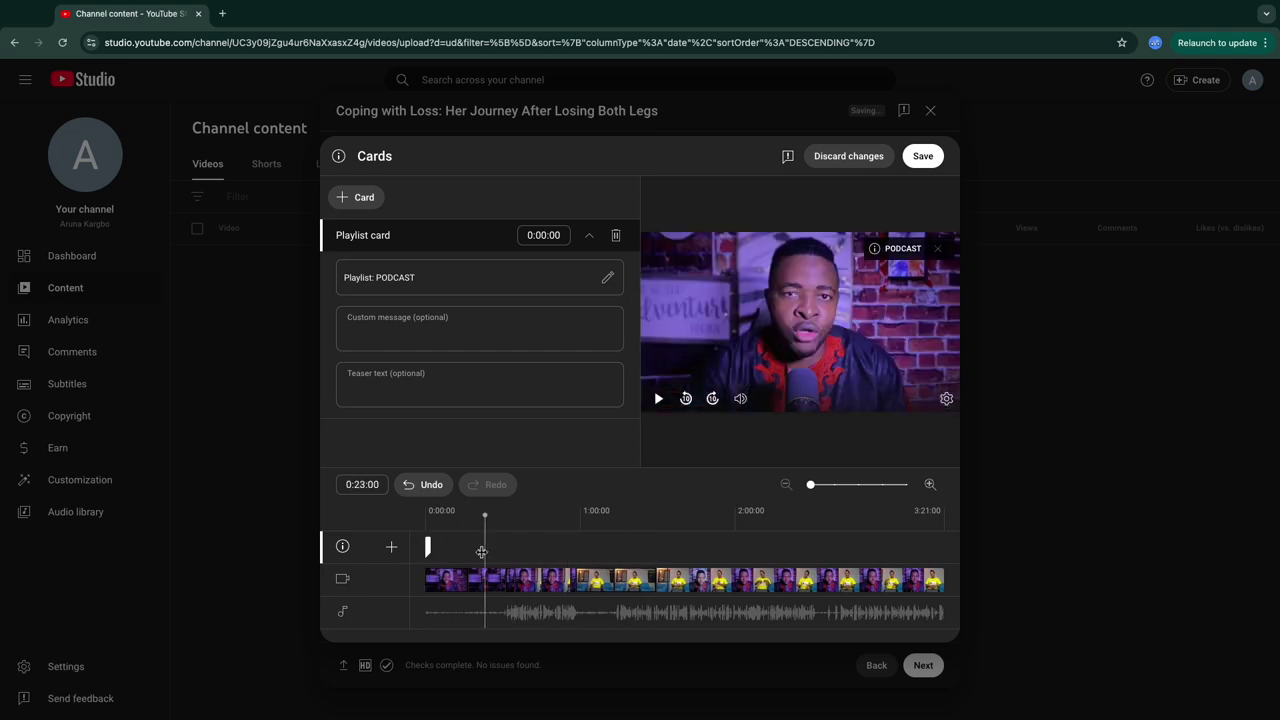
{"action": "mouse_move", "coordinate": [424, 555]}
{"action": "left_mouse_down"}
{"action": "mouse_move", "coordinate": [677, 548]}
{"action": "mouse_move", "coordinate": [657, 567]}
{"action": "mouse_move", "coordinate": [657, 550]}
{"action": "left_mouse_up"}
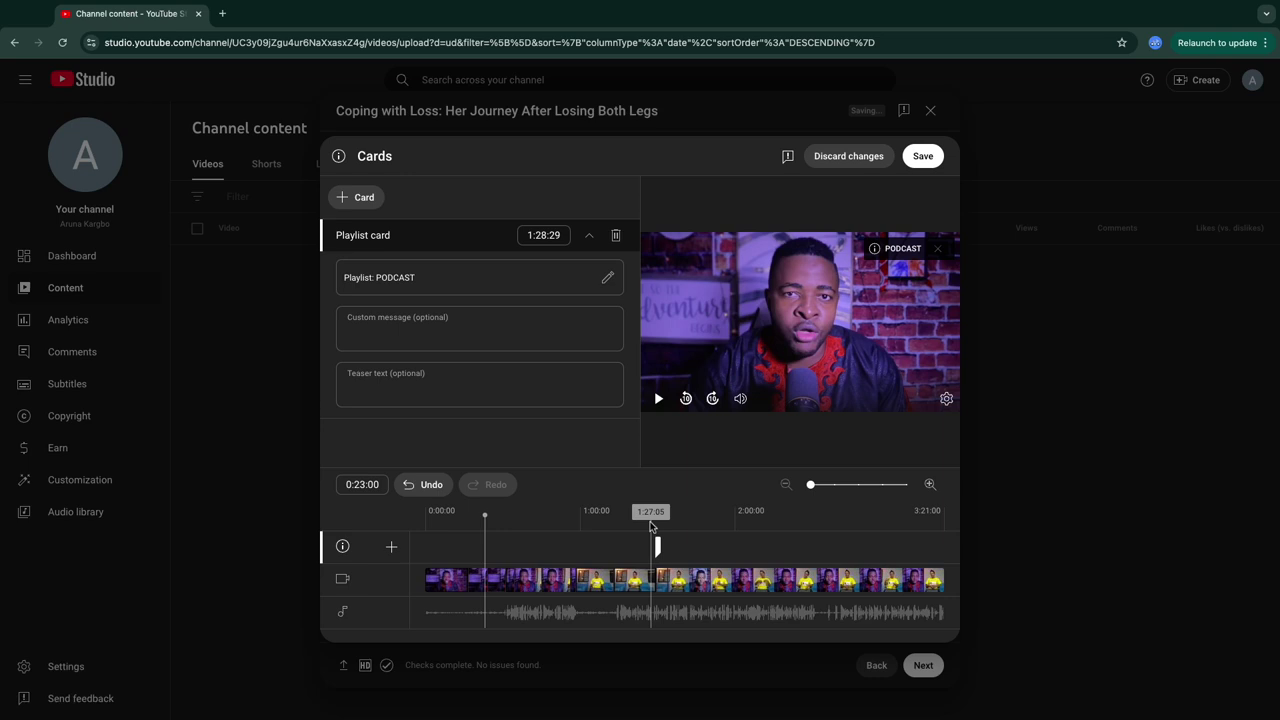
{"action": "key", "text": "space"}
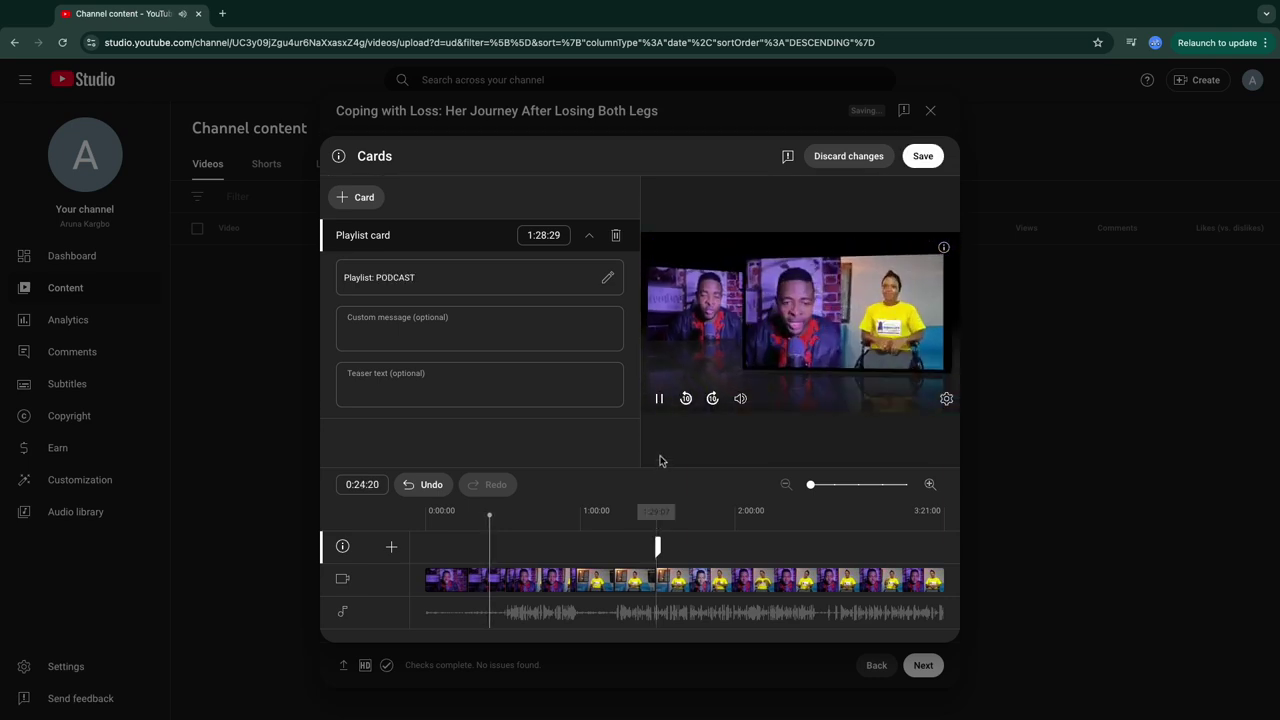